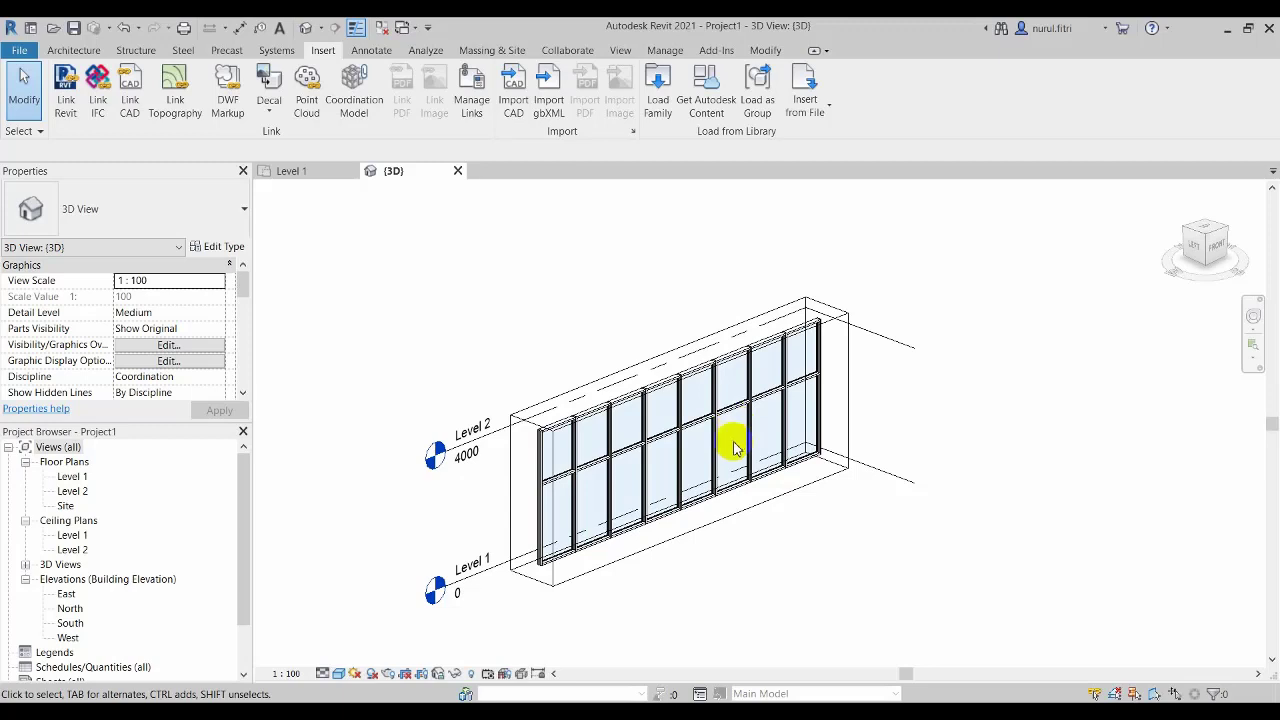
Try to load the M_Door-Curtain-Wall-Double-Storefront family from the Doors folder through the Door placement command.
scroll(734, 450, up, 4)
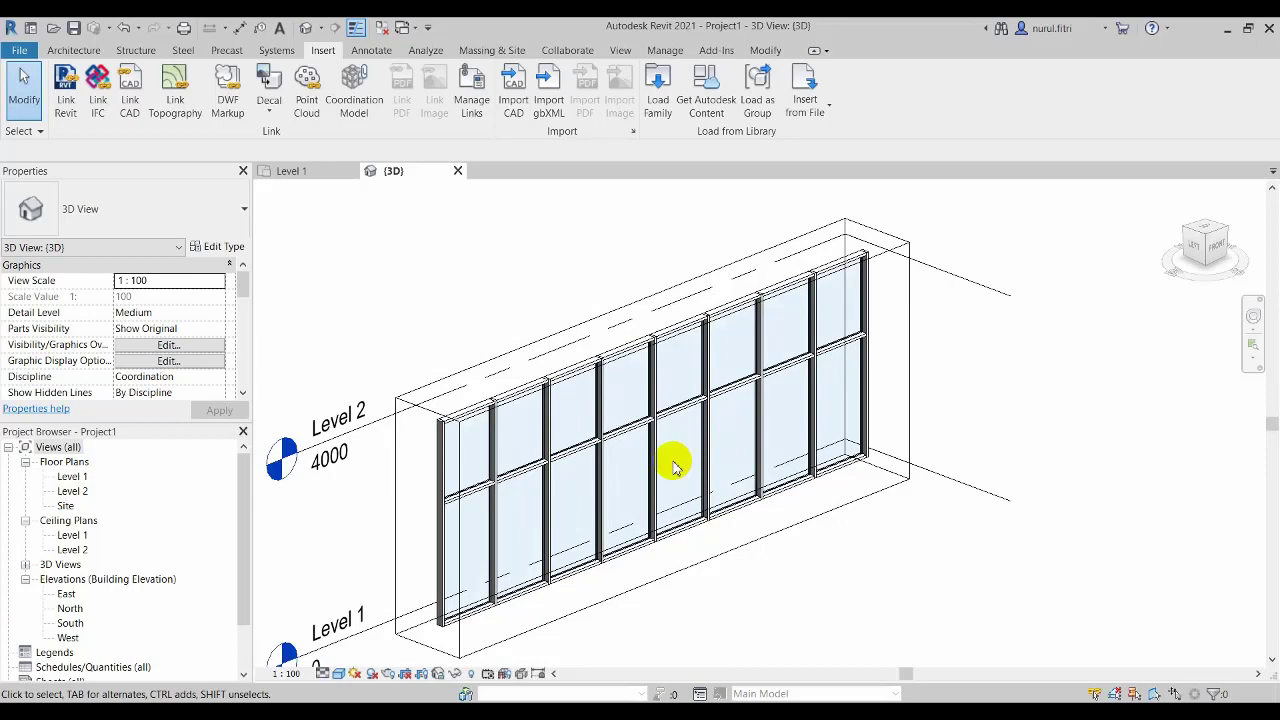
scroll(634, 491, up, 2)
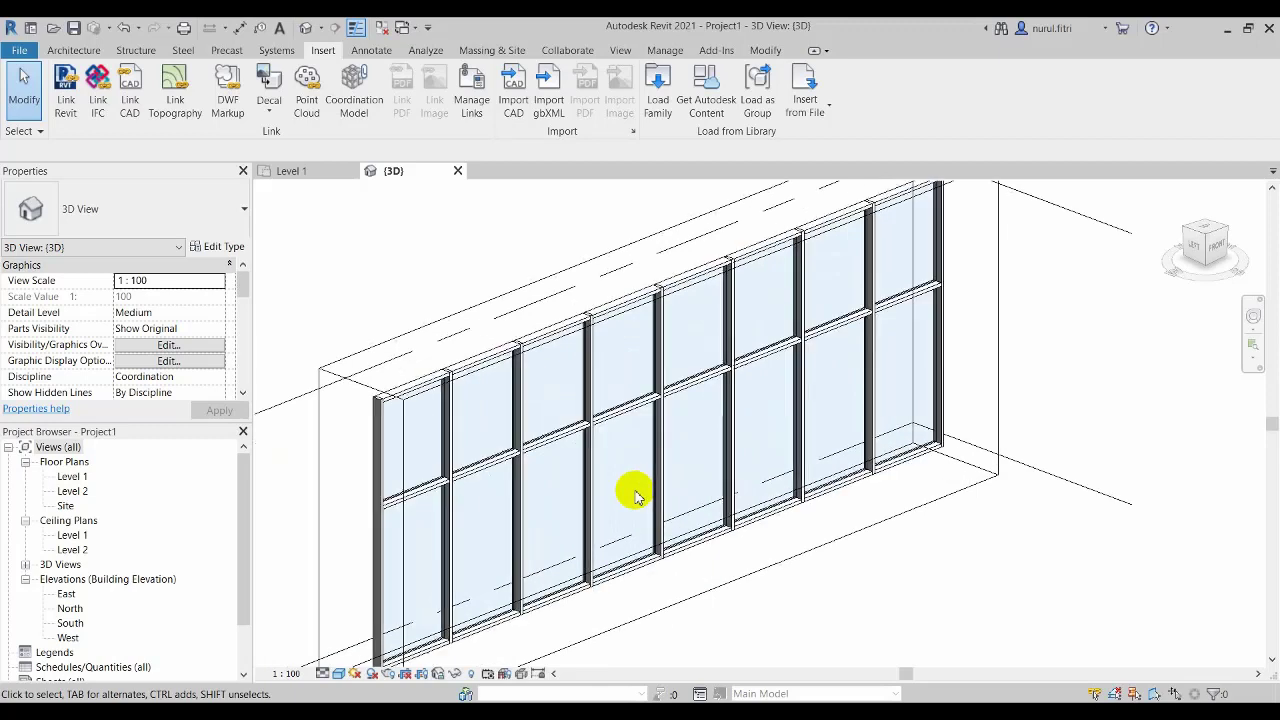
scroll(634, 491, up, 4)
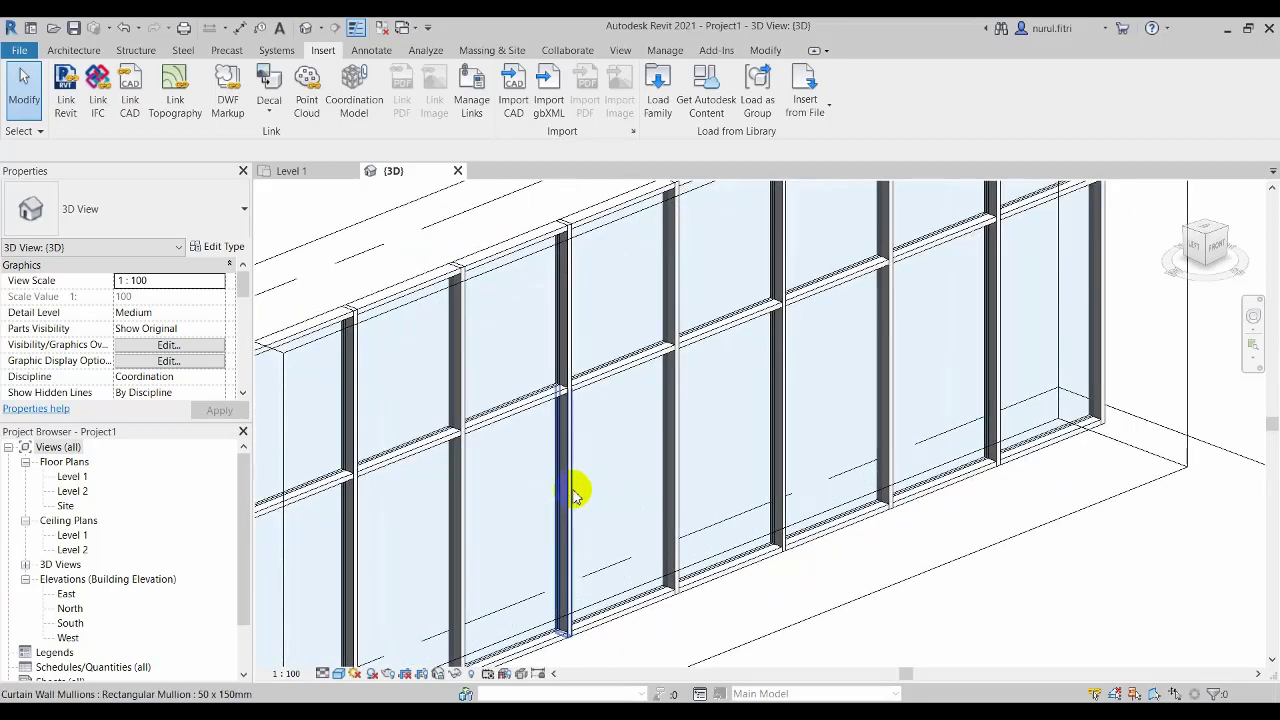
middle_drag(729, 488, 714, 492)
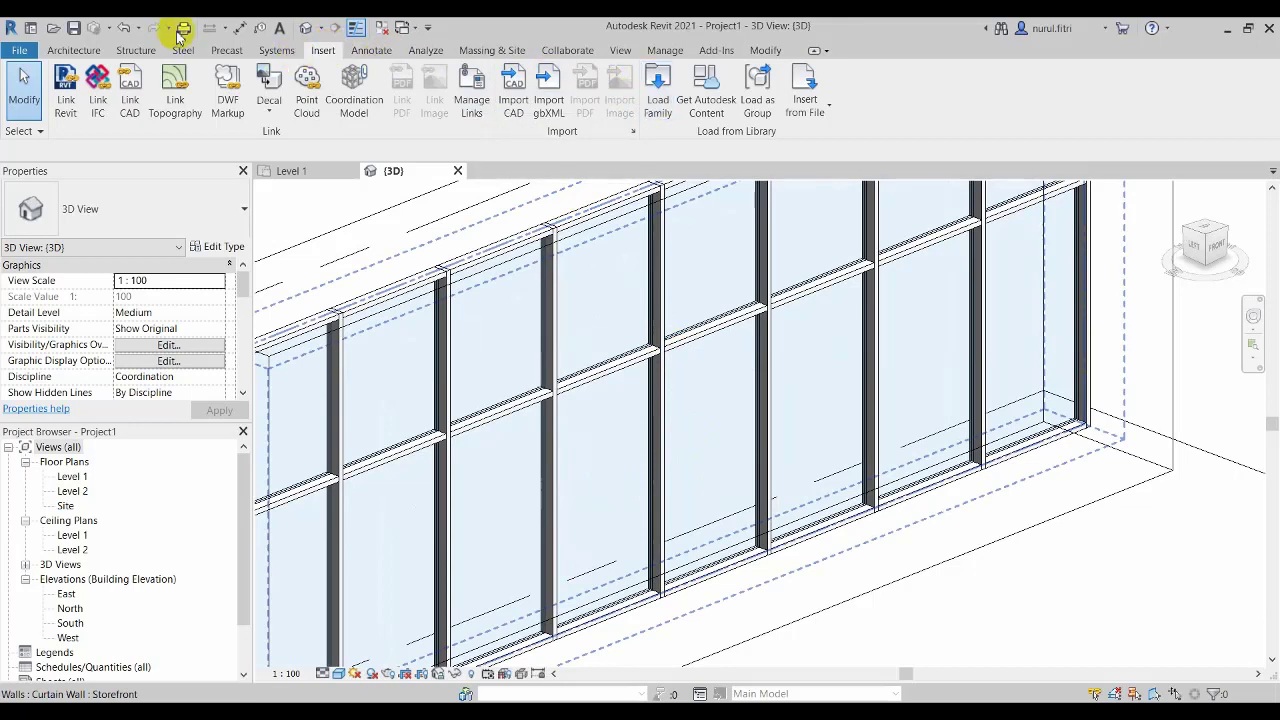
click(84, 54)
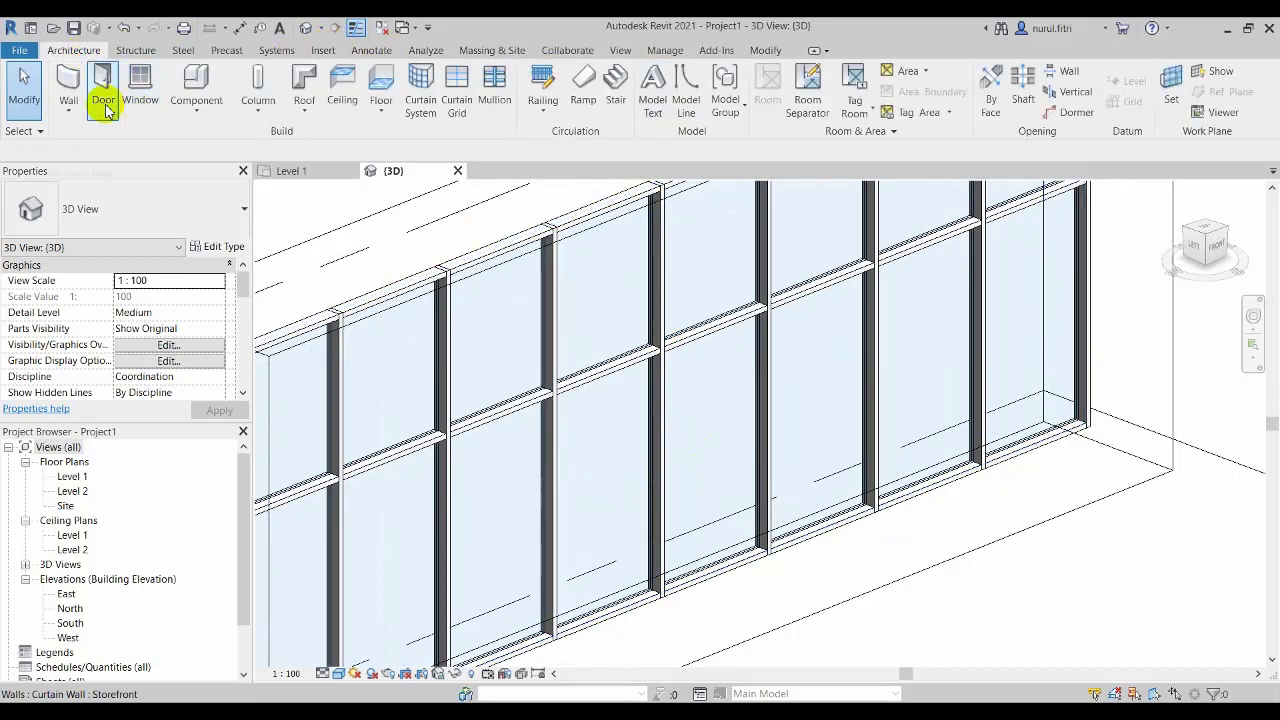
click(104, 100)
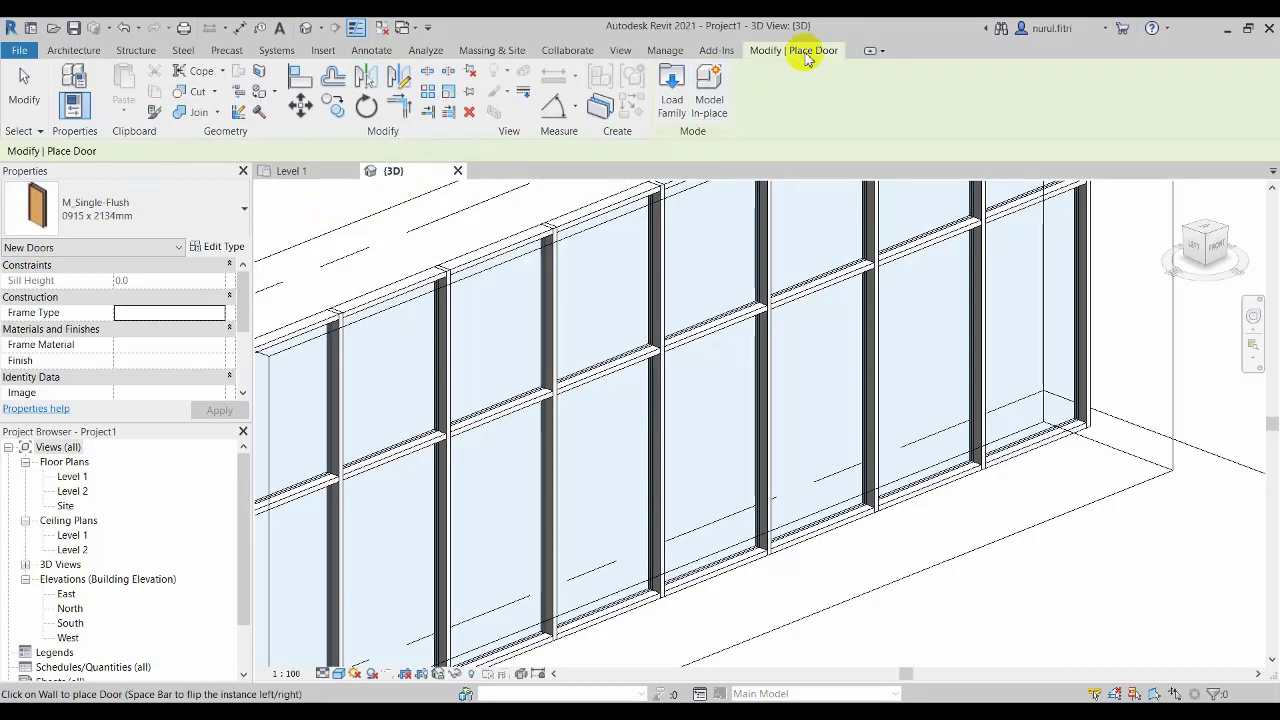
click(671, 105)
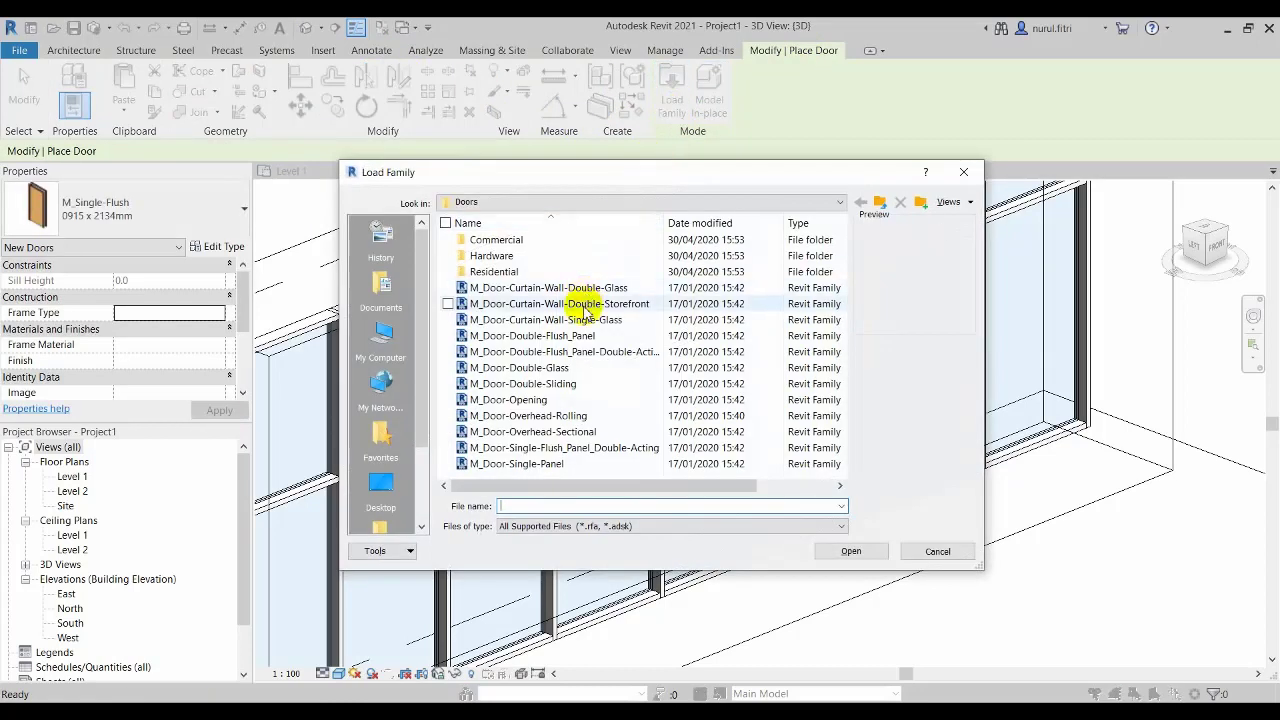
click(585, 306)
click(851, 553)
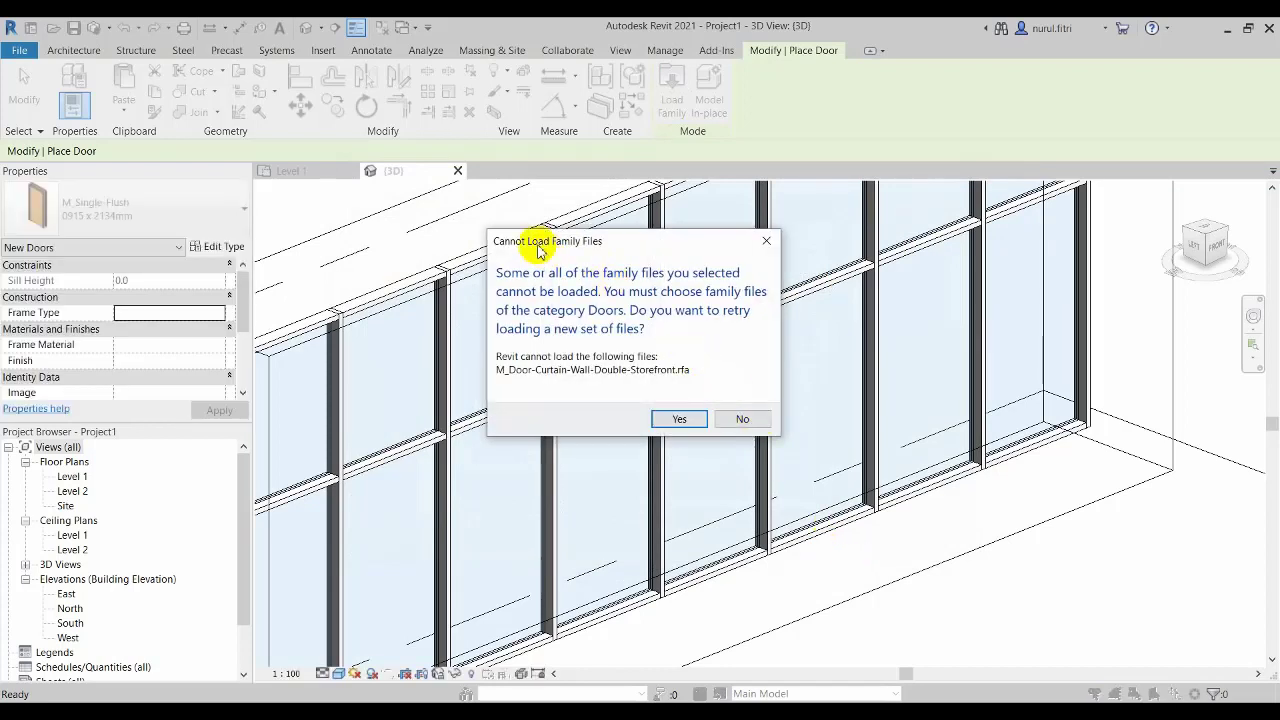
click(766, 241)
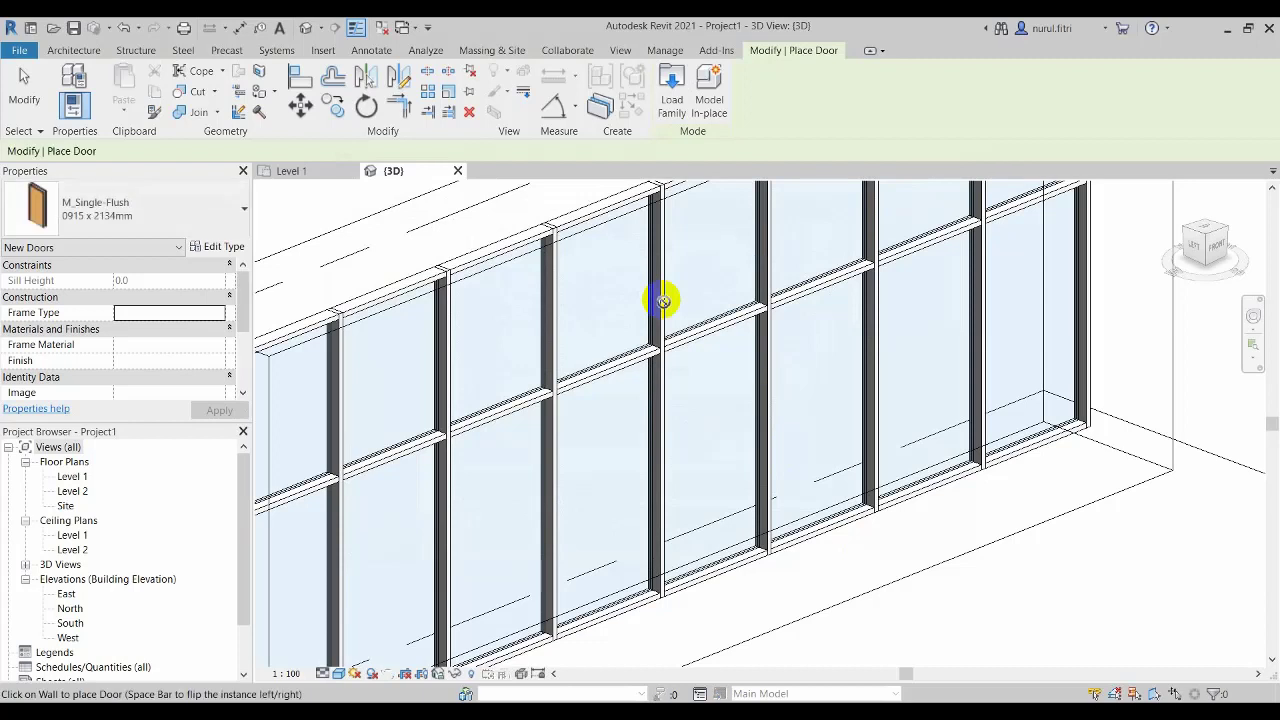
key(Escape)
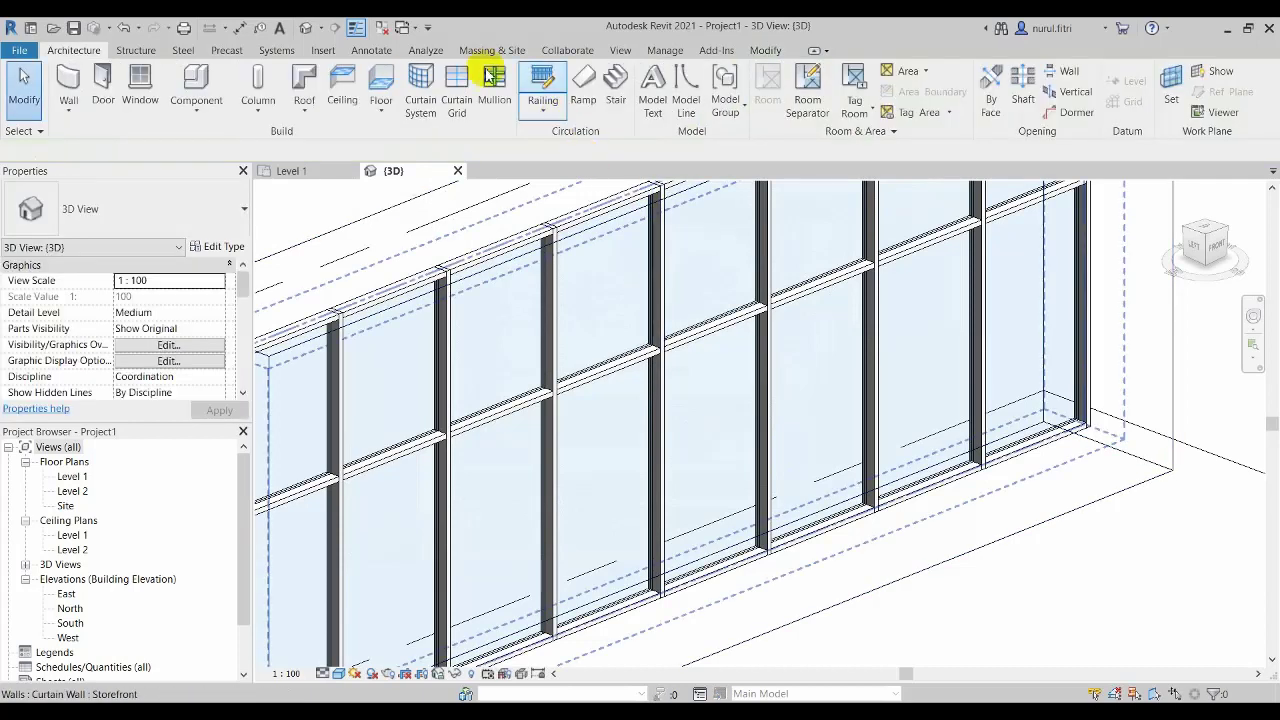
Load the M_Door-Curtain-Wall-Double-Storefront family from the Doors folder into the project, without starting the Door command.
click(325, 50)
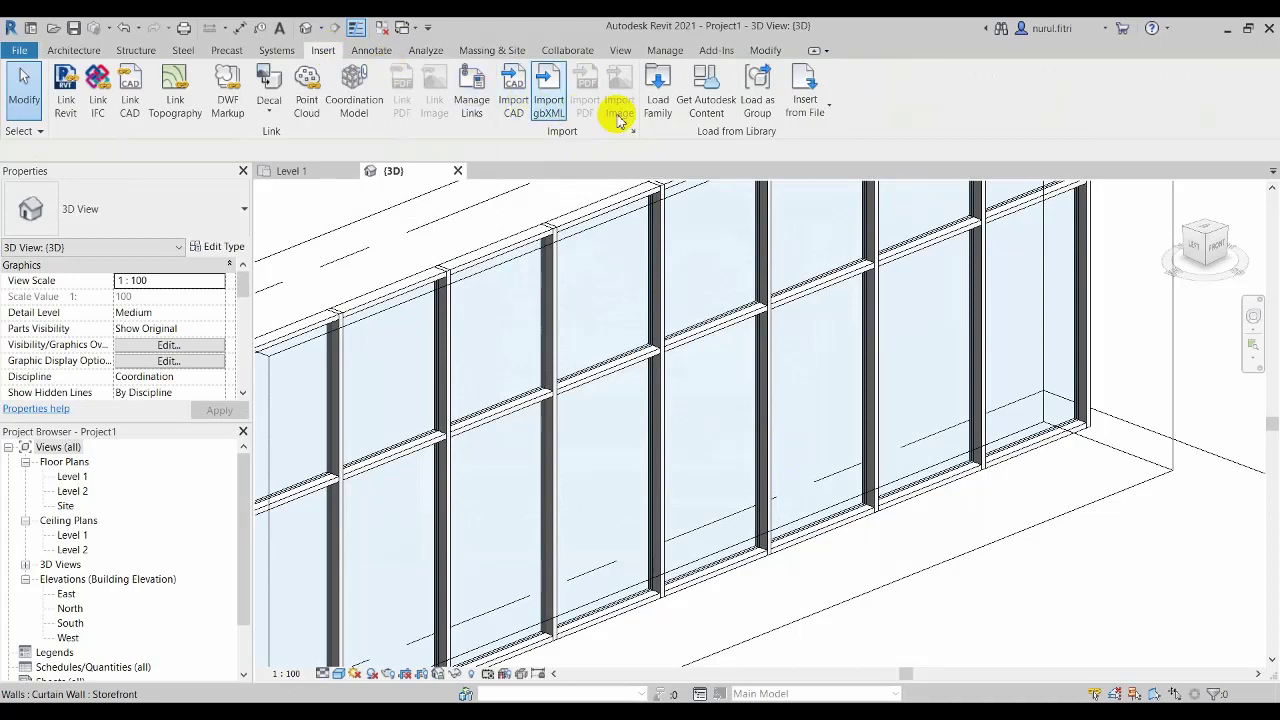
click(653, 112)
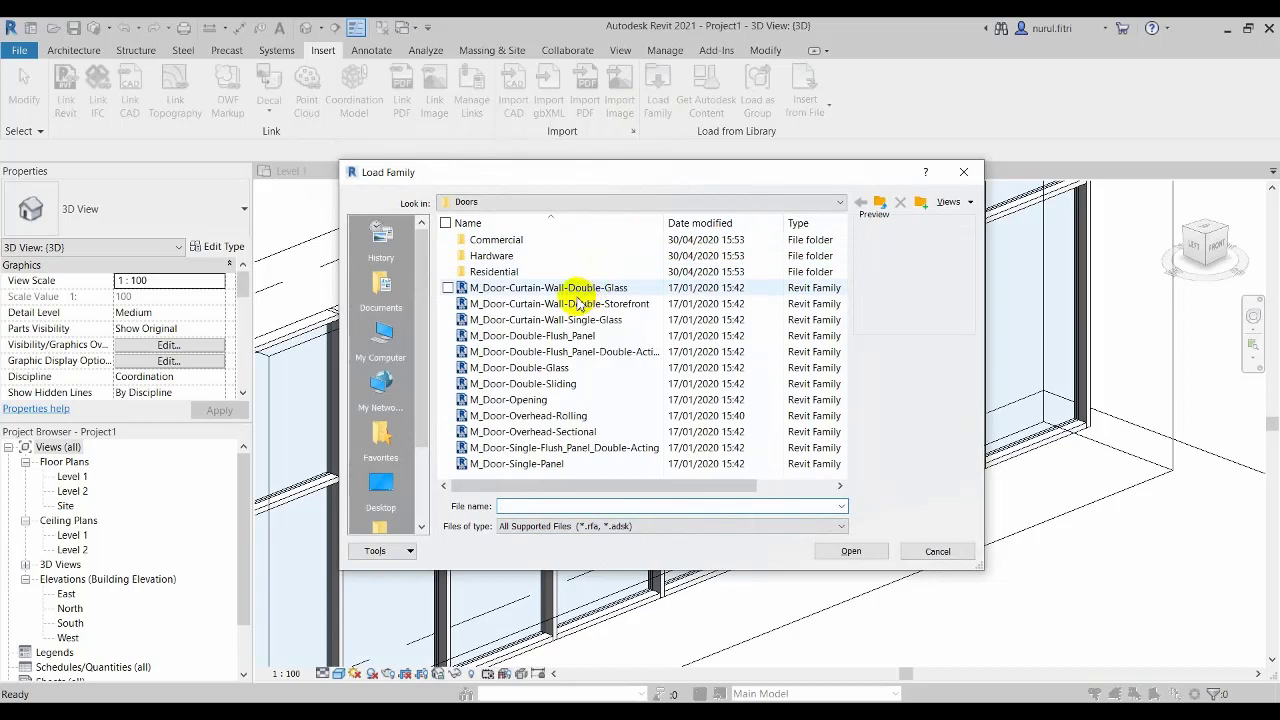
click(578, 304)
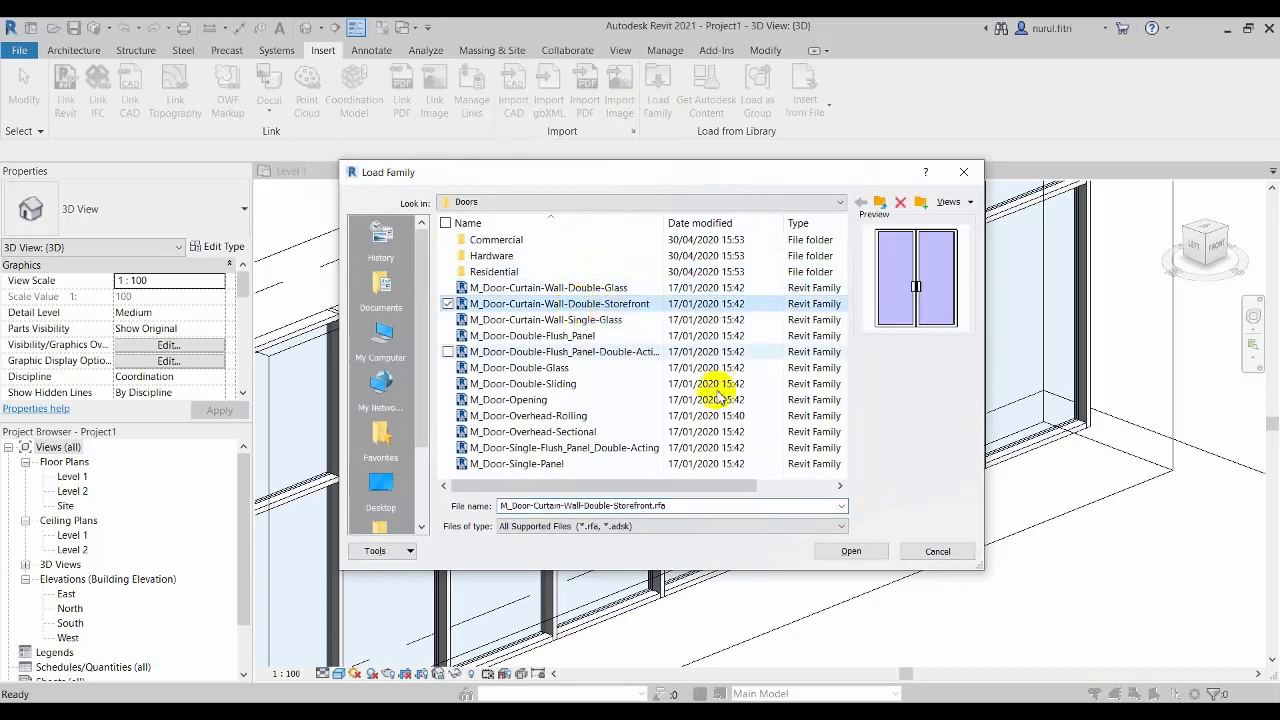
click(846, 551)
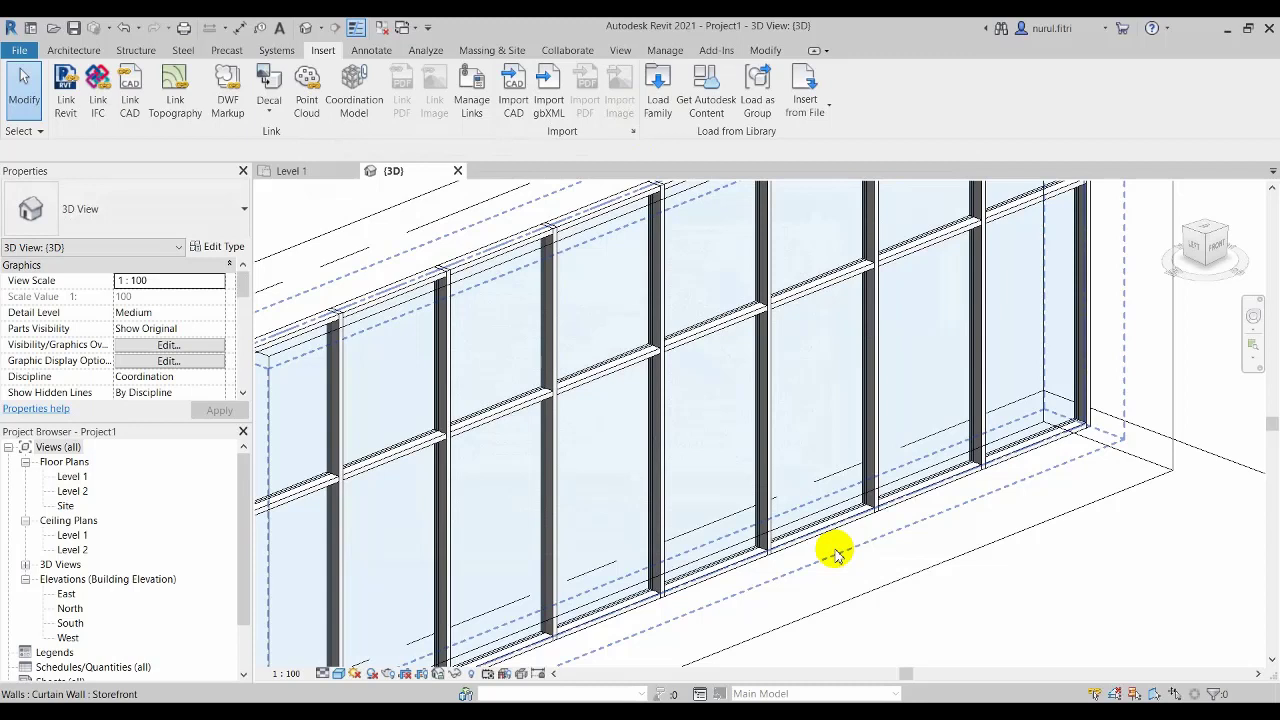
Unpin and delete the lower vertical 50 x 150mm mullion between two glazed panels near the middle of the storefront wall.
scroll(680, 522, up, 2)
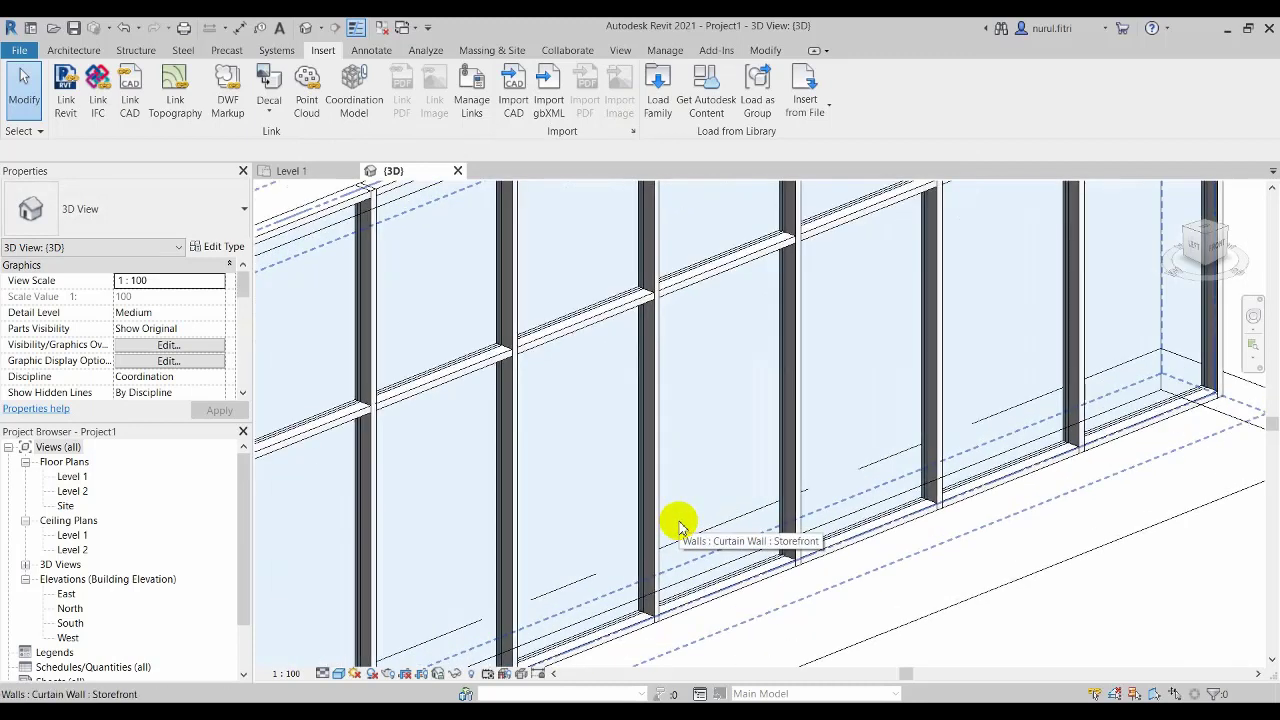
middle_drag(674, 477, 688, 443)
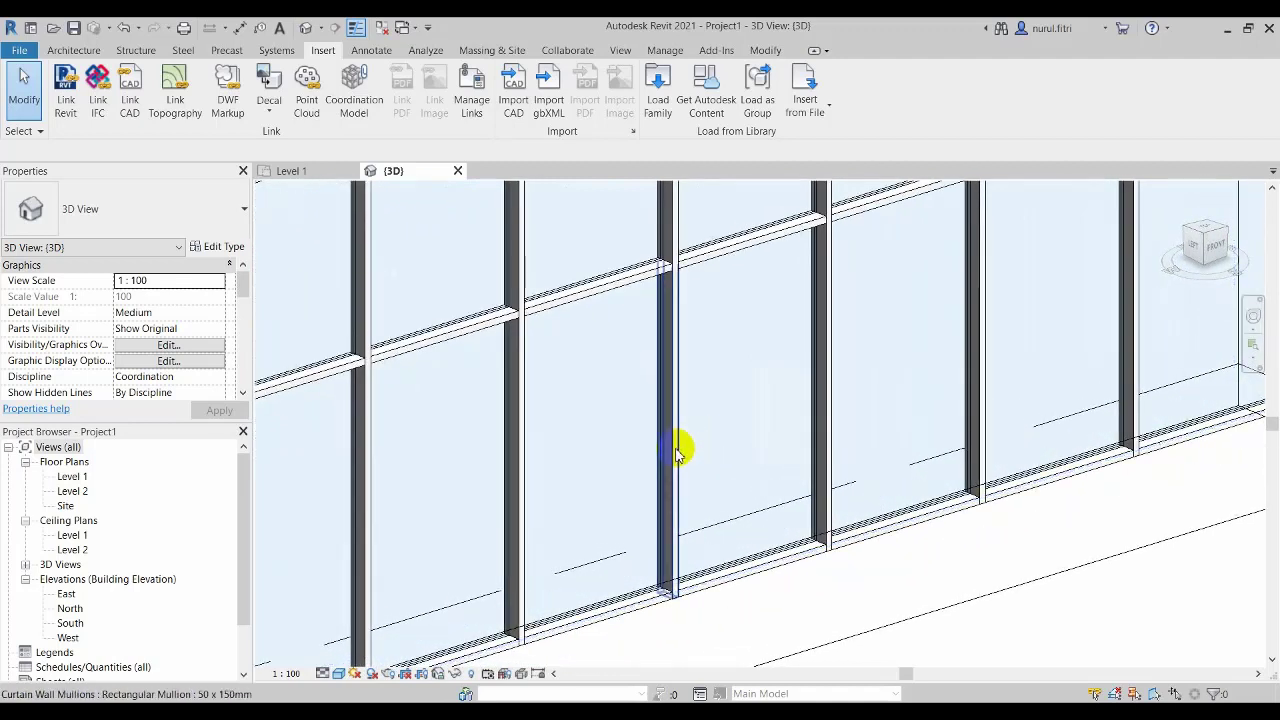
click(677, 452)
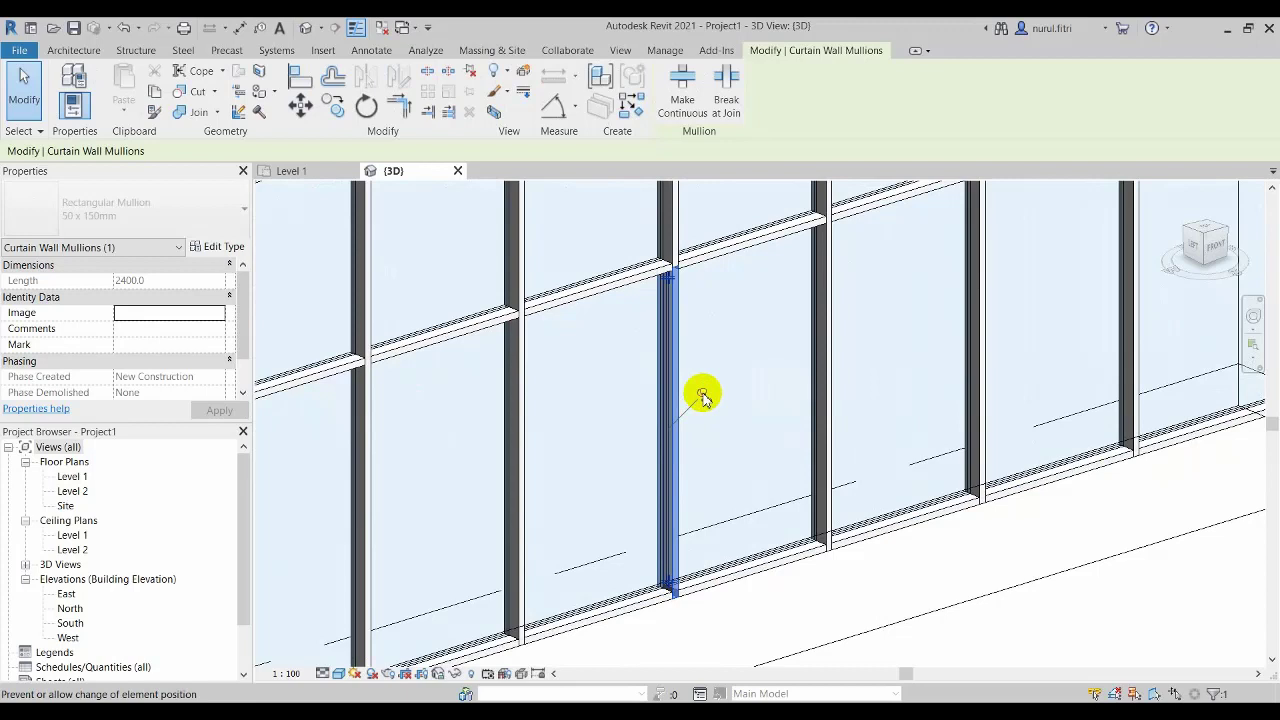
click(703, 397)
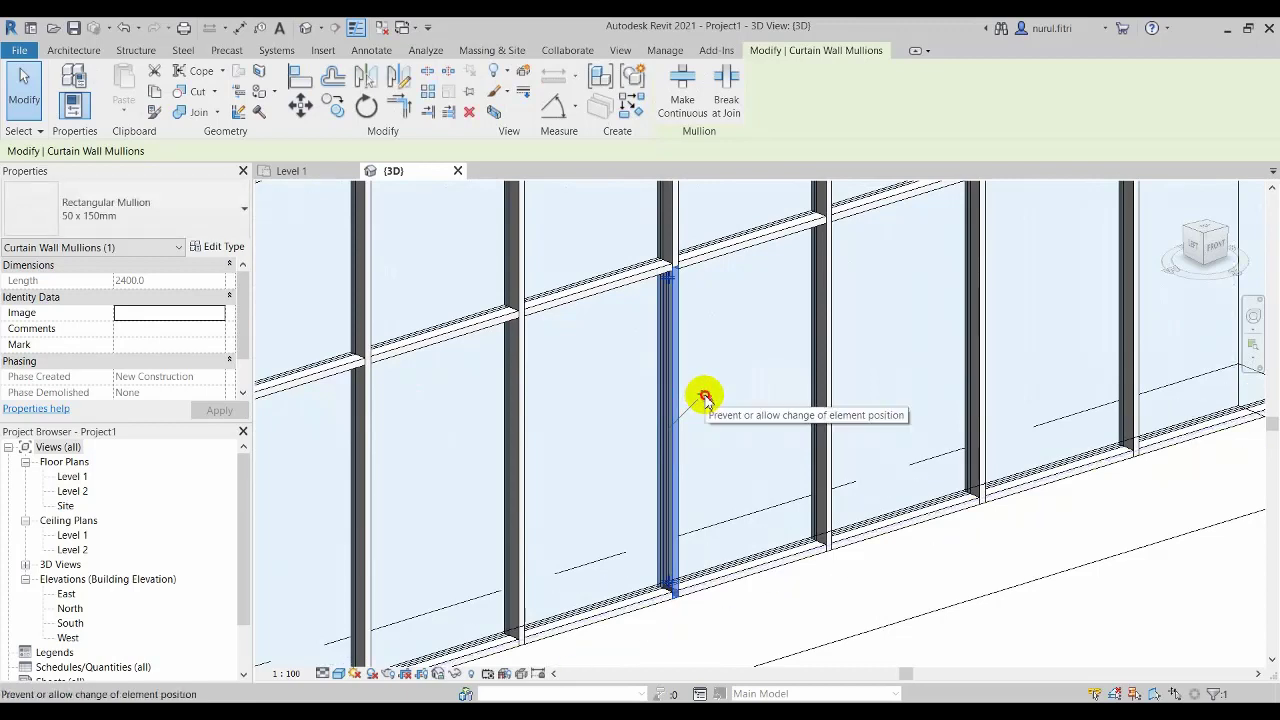
click(703, 397)
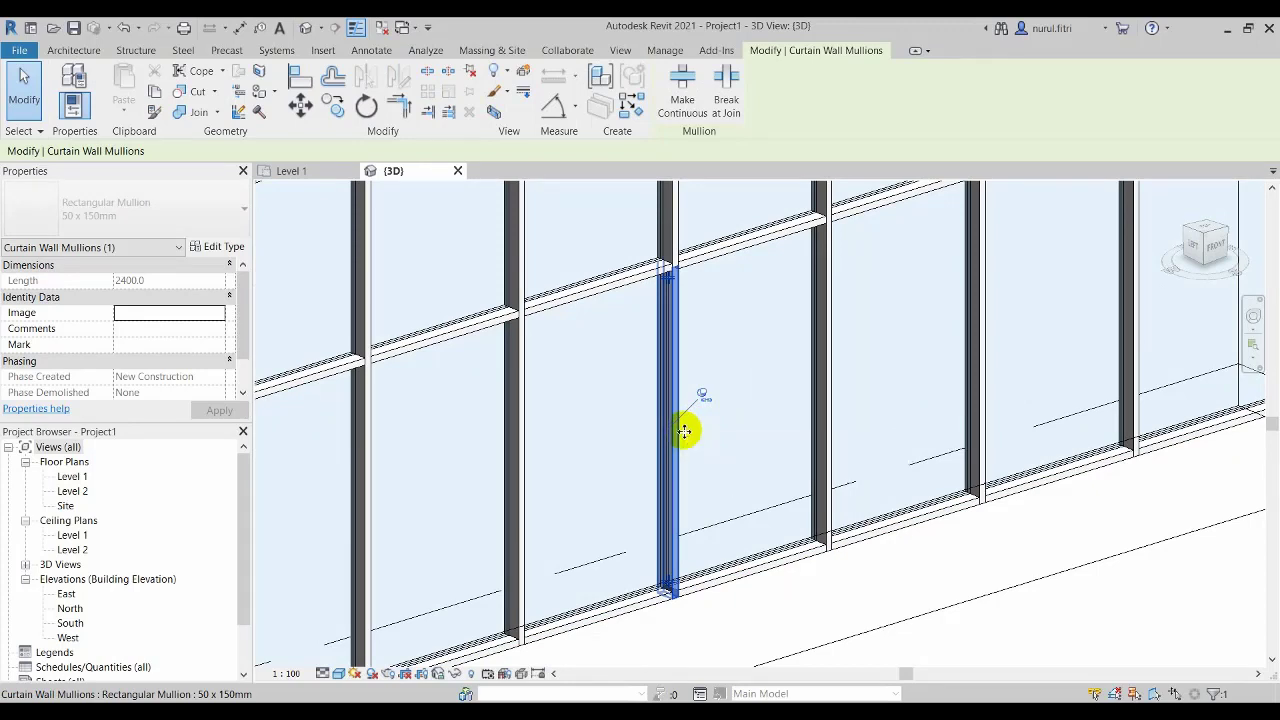
click(470, 118)
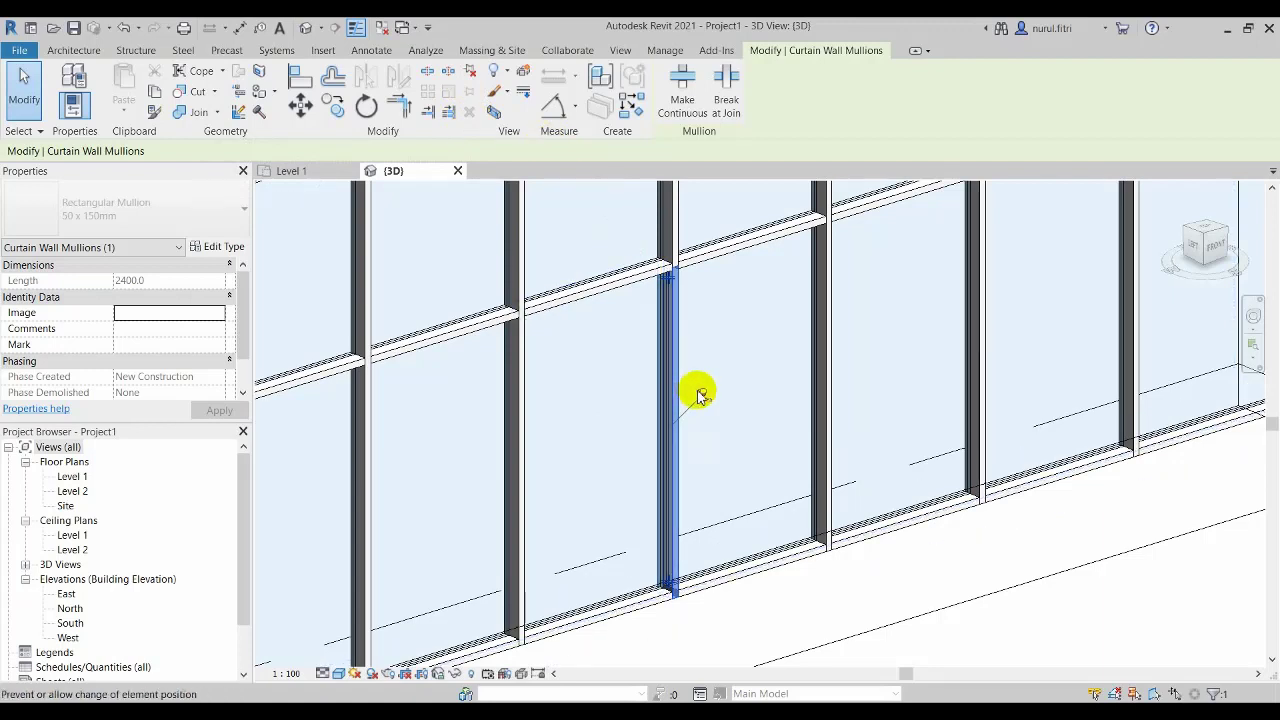
click(702, 395)
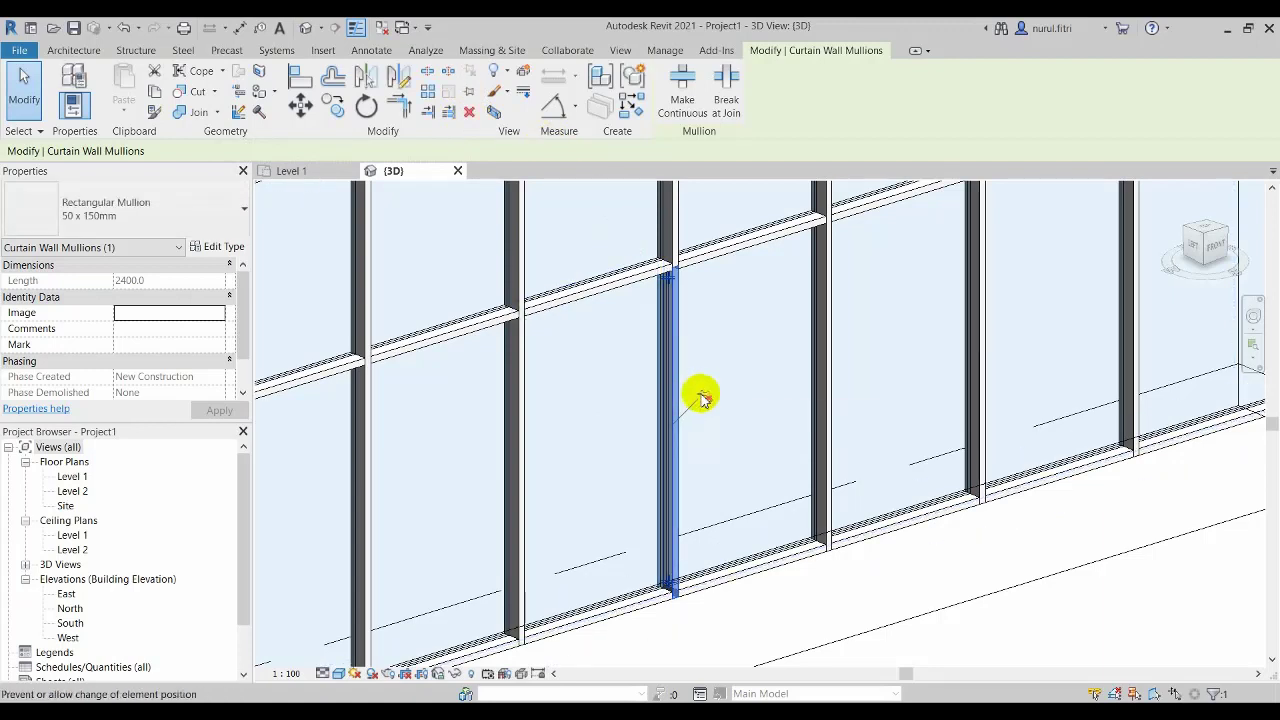
key(Delete)
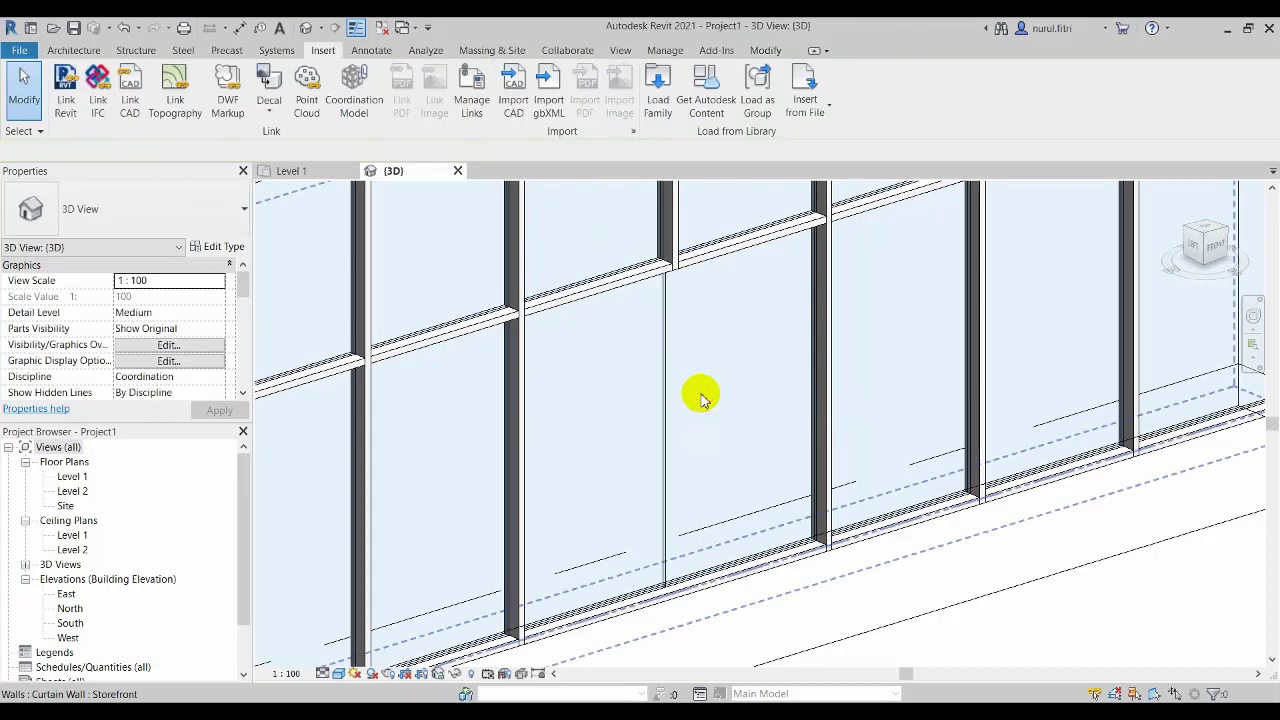
Unpin the vertical curtain grid line where the mullion was deleted and remove its lower segment to merge the two panels.
mouse_move(694, 402)
shift+middle_down()
mouse_move(680, 394)
mouse_move(694, 414)
mouse_move(703, 394)
mouse_move(678, 398)
shift+middle_up()
click(668, 400)
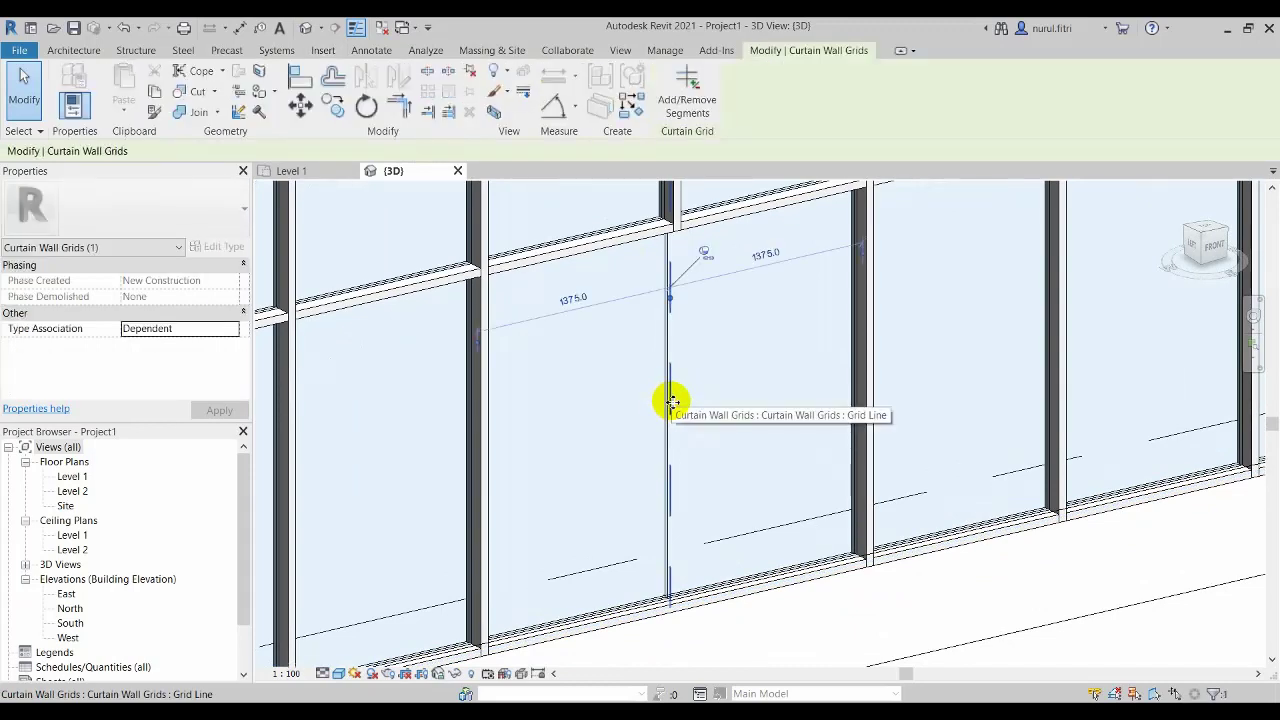
click(706, 252)
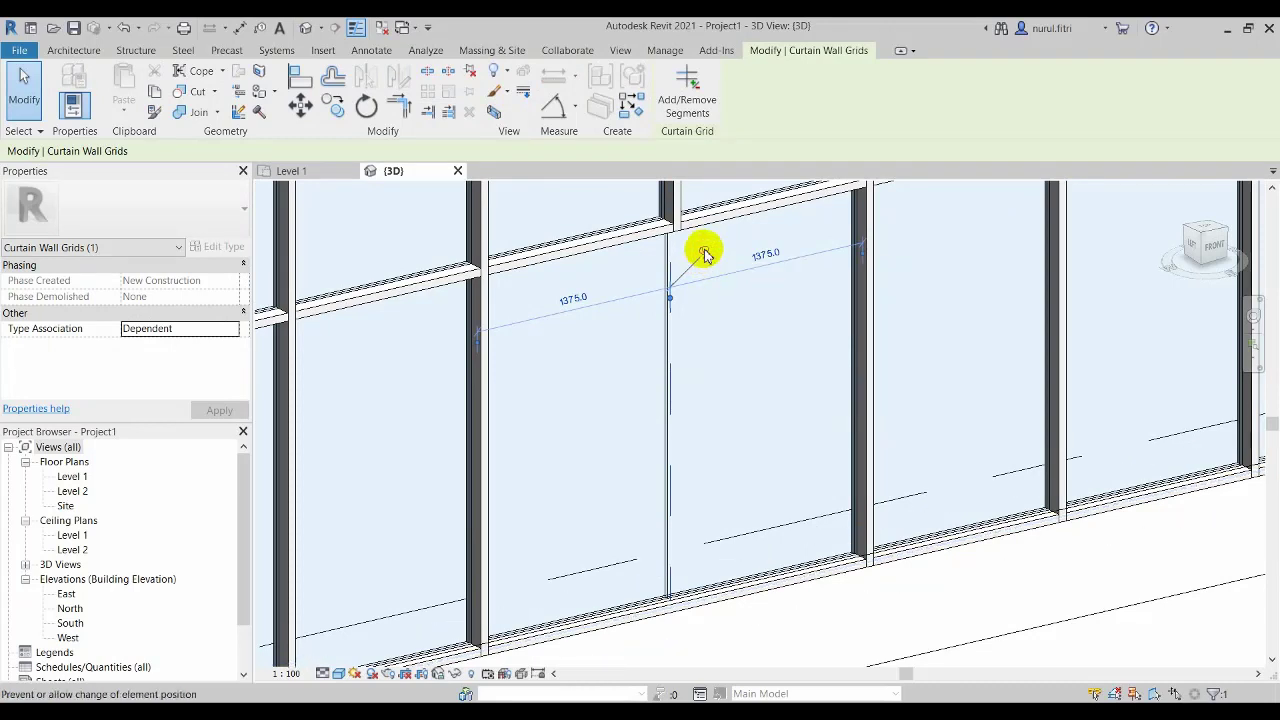
click(693, 118)
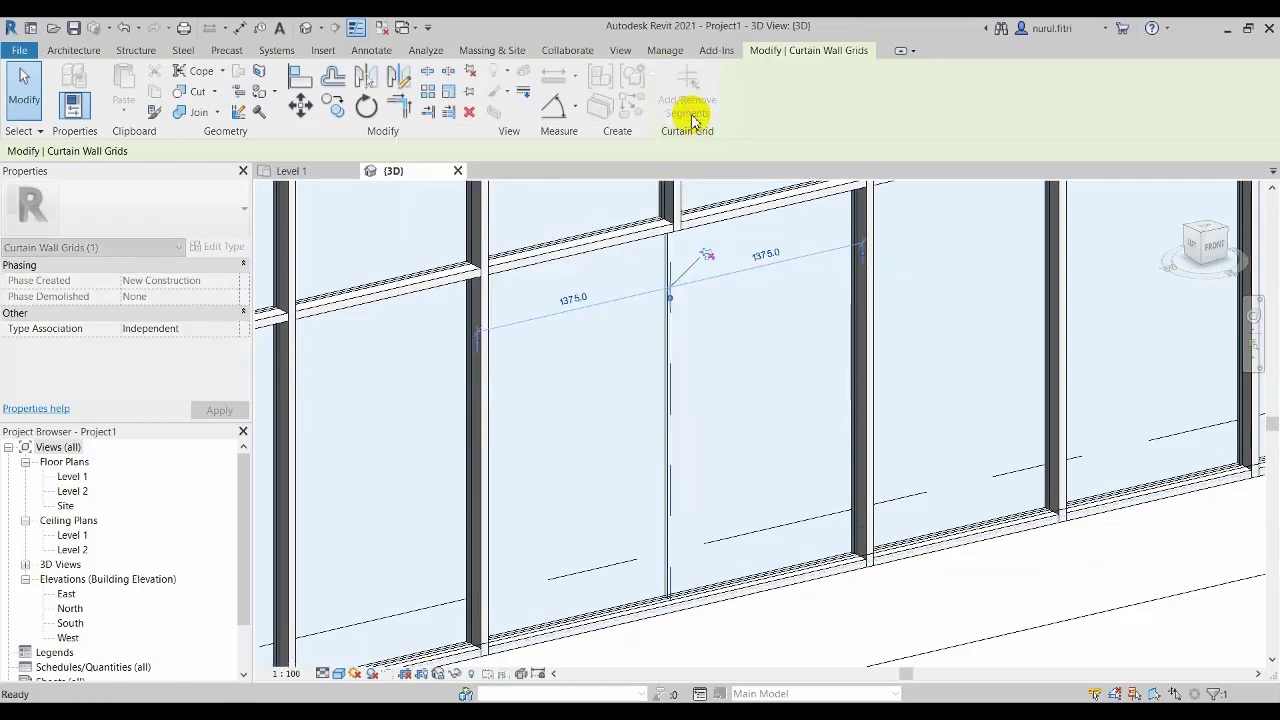
click(670, 378)
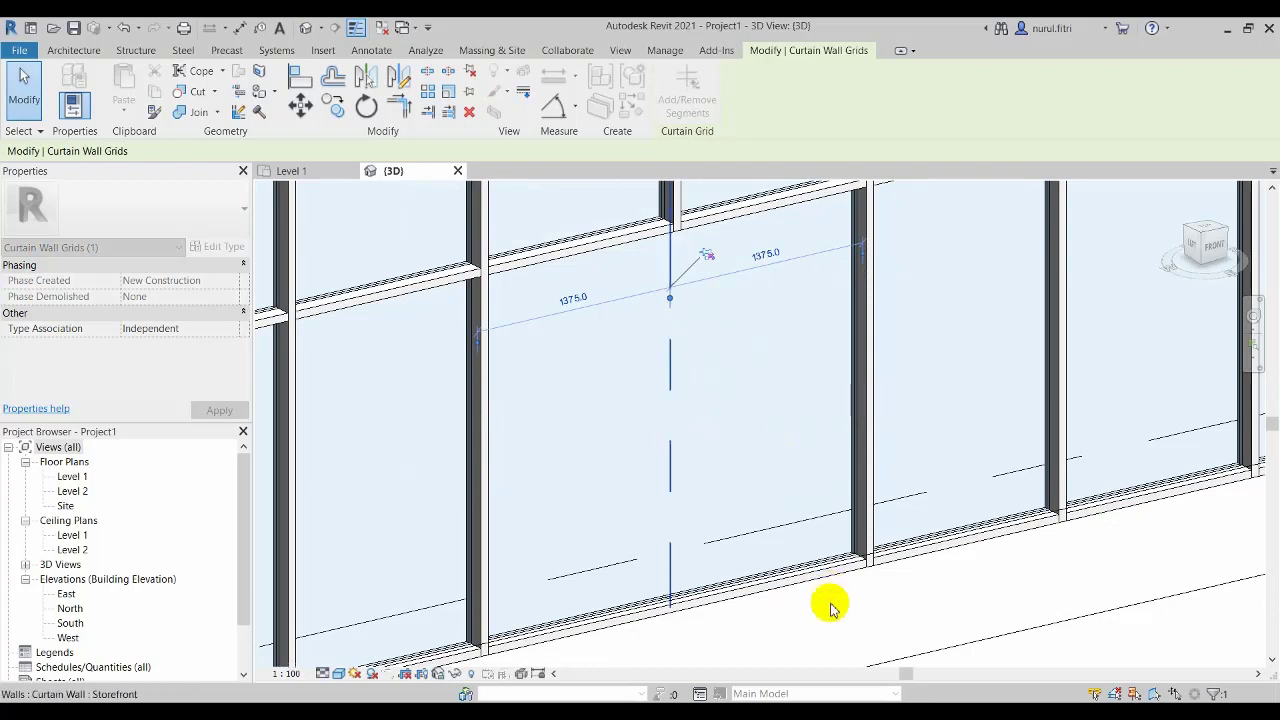
key(Escape)
key(Escape)
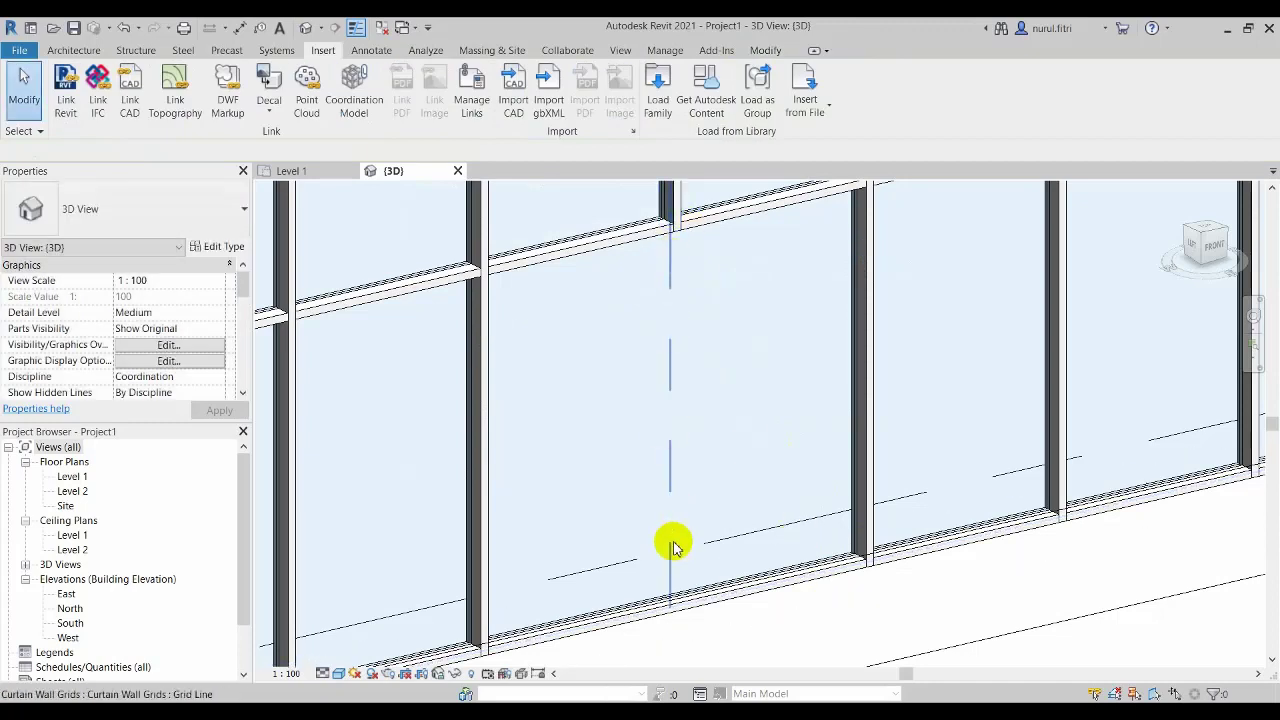
Select the merged lower glazed panel of the storefront wall and unpin it.
shift+middle_drag(679, 381, 666, 331)
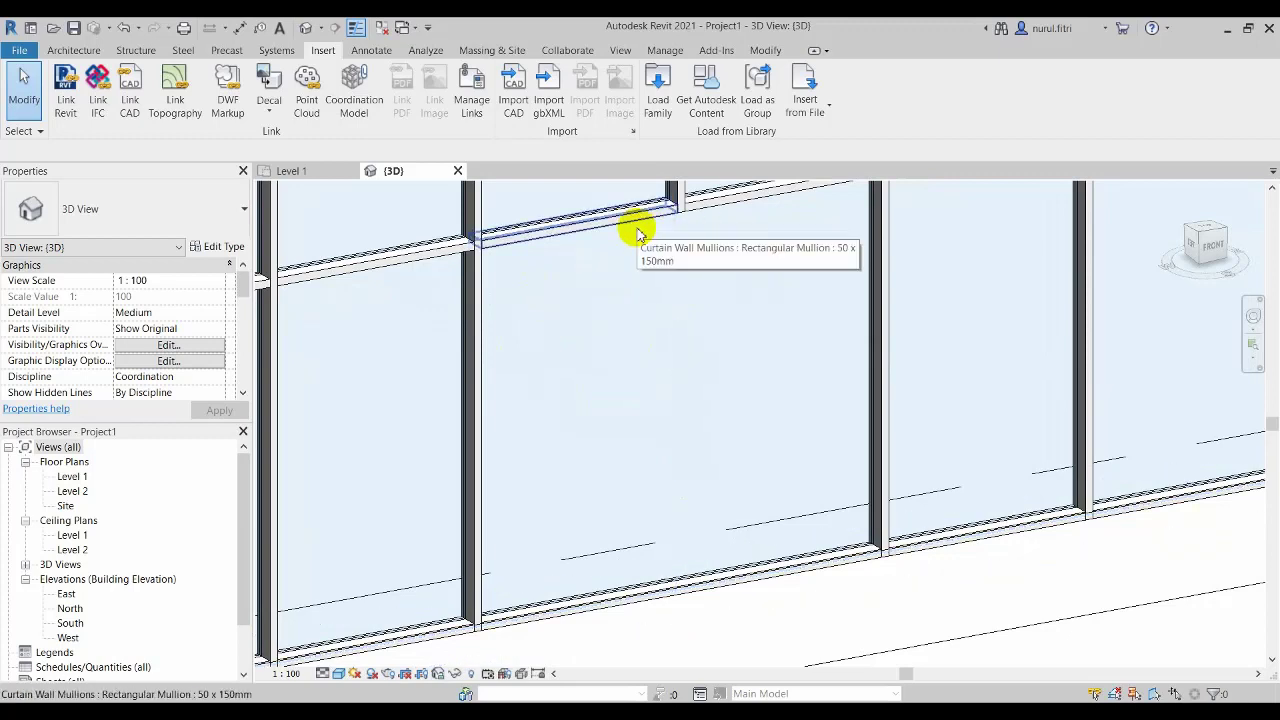
key(Tab)
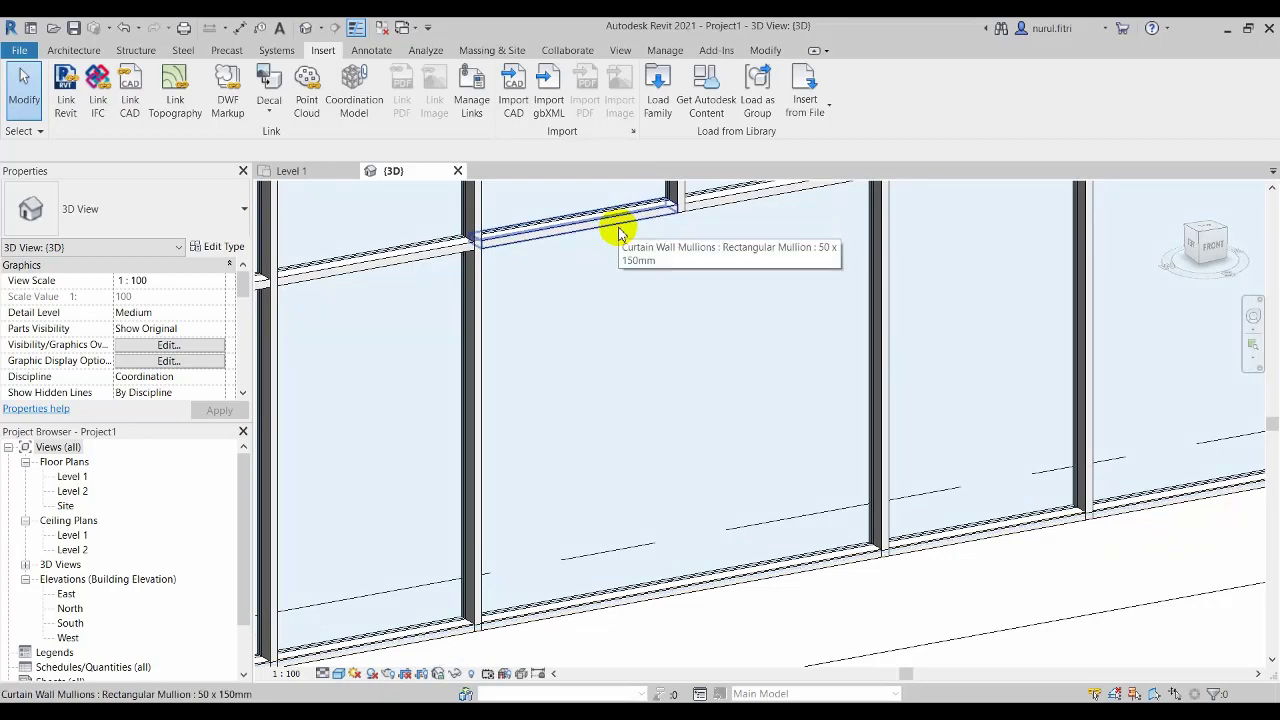
key(Tab)
key(Tab)
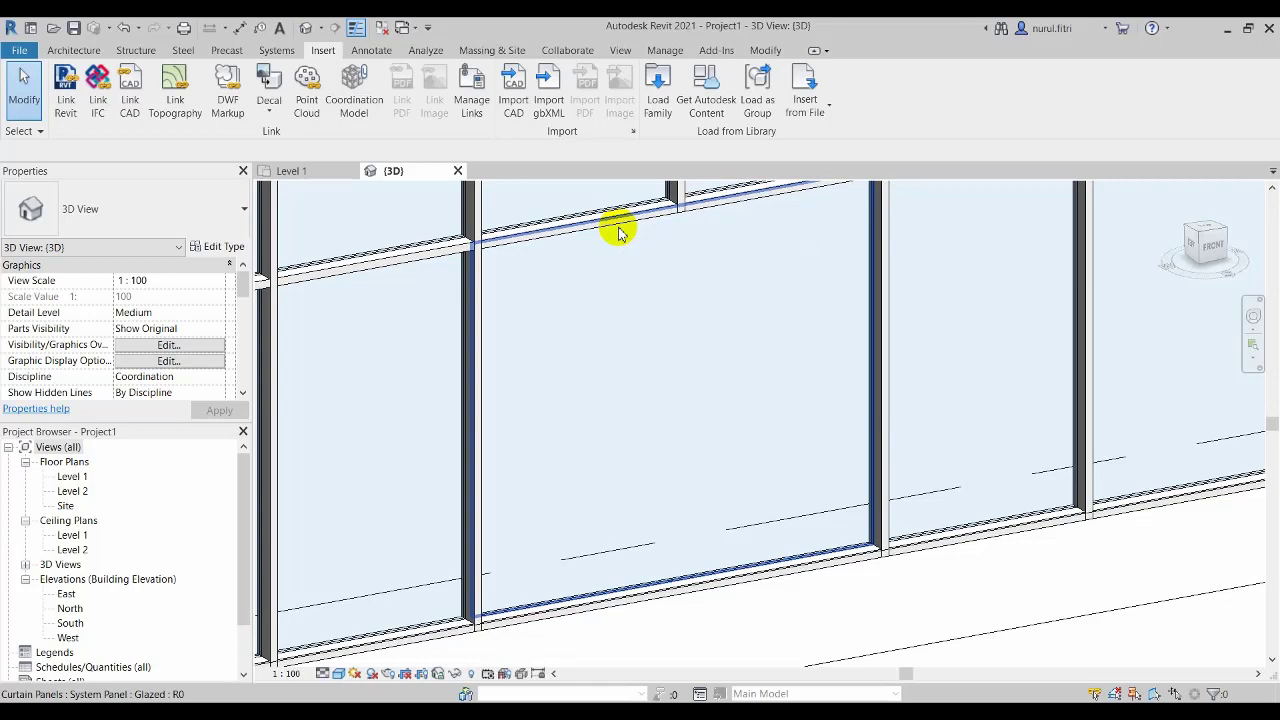
click(618, 232)
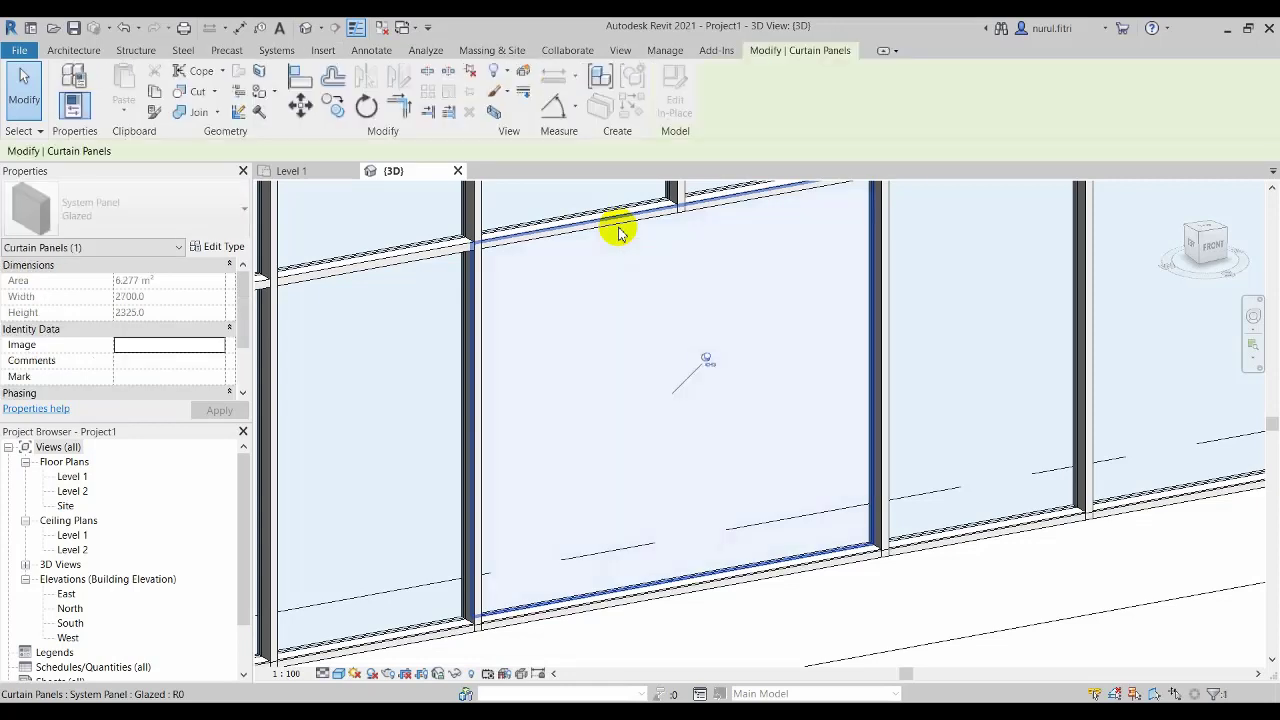
click(706, 362)
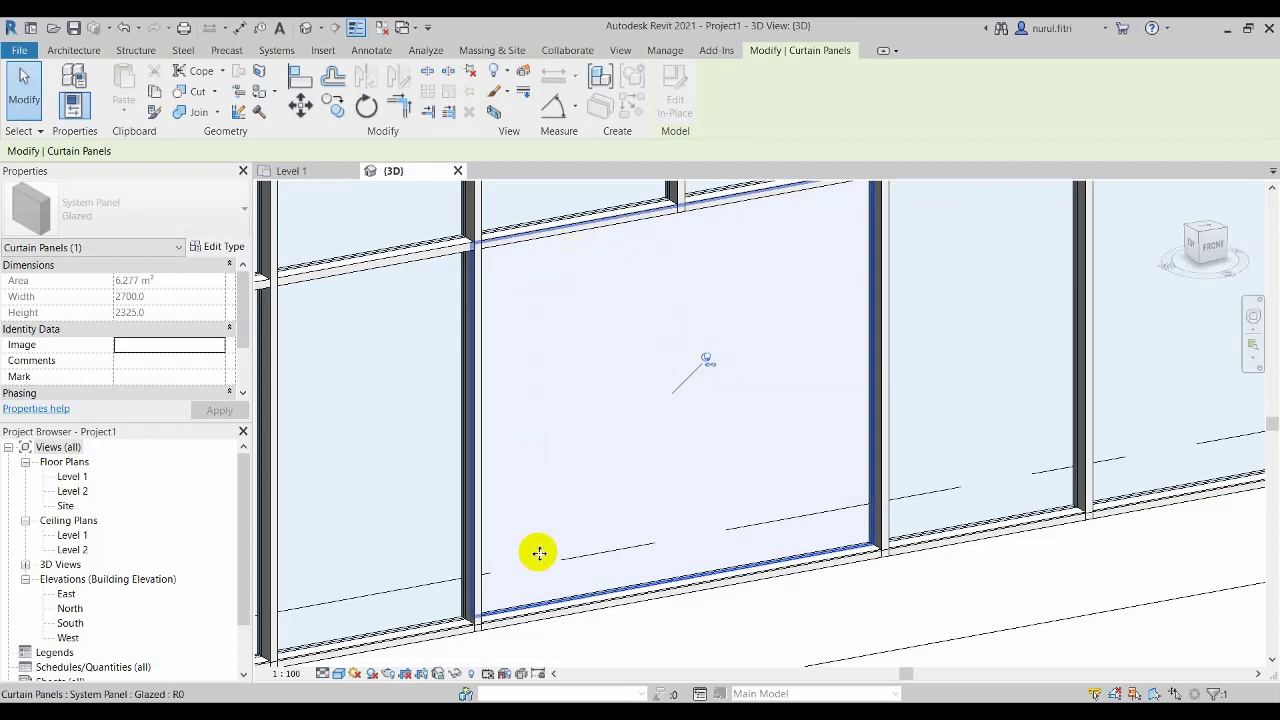
click(705, 360)
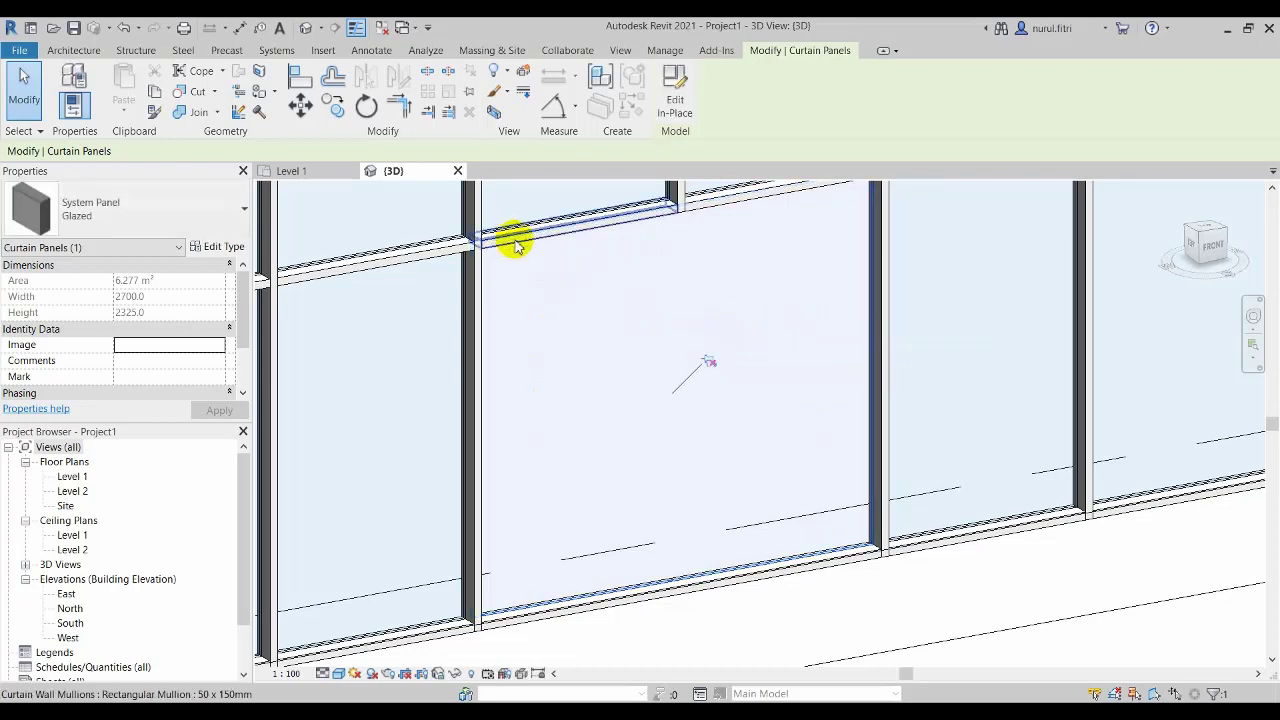
Change the unpinned panel's type to M_Door-Curtain-Wall-Double-Storefront and clear the selection.
click(110, 216)
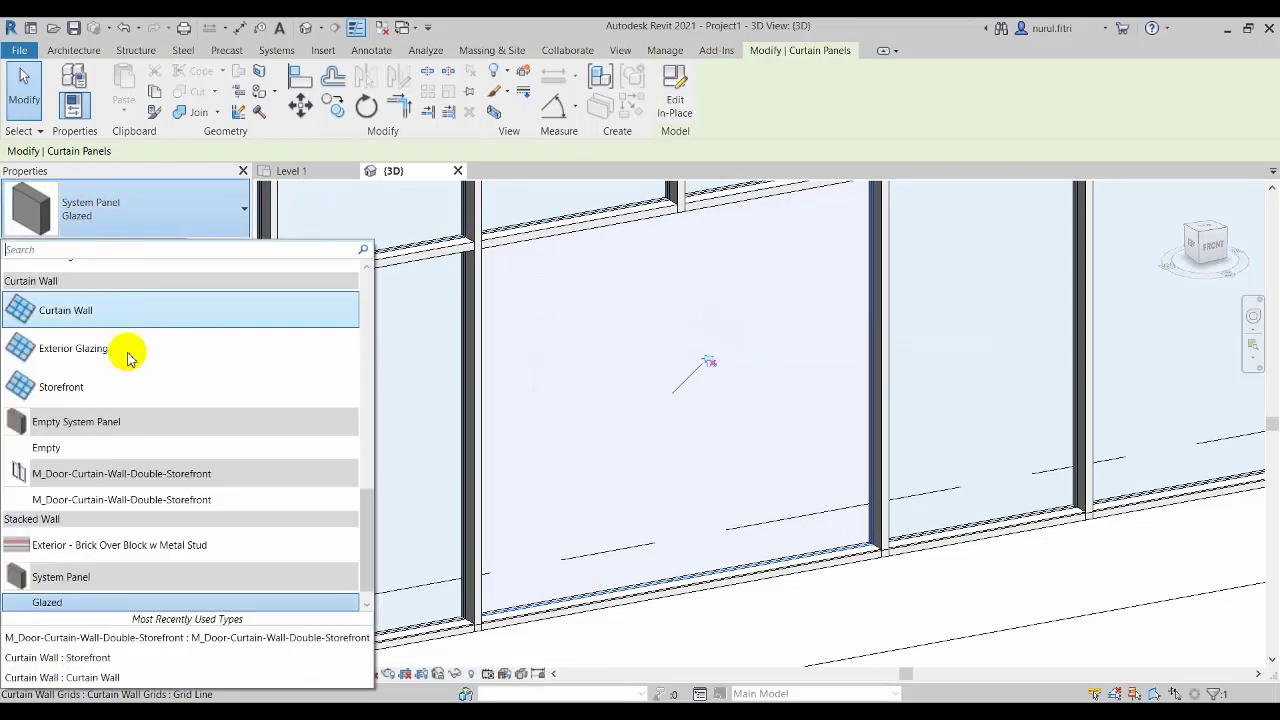
mouse_move(126, 503)
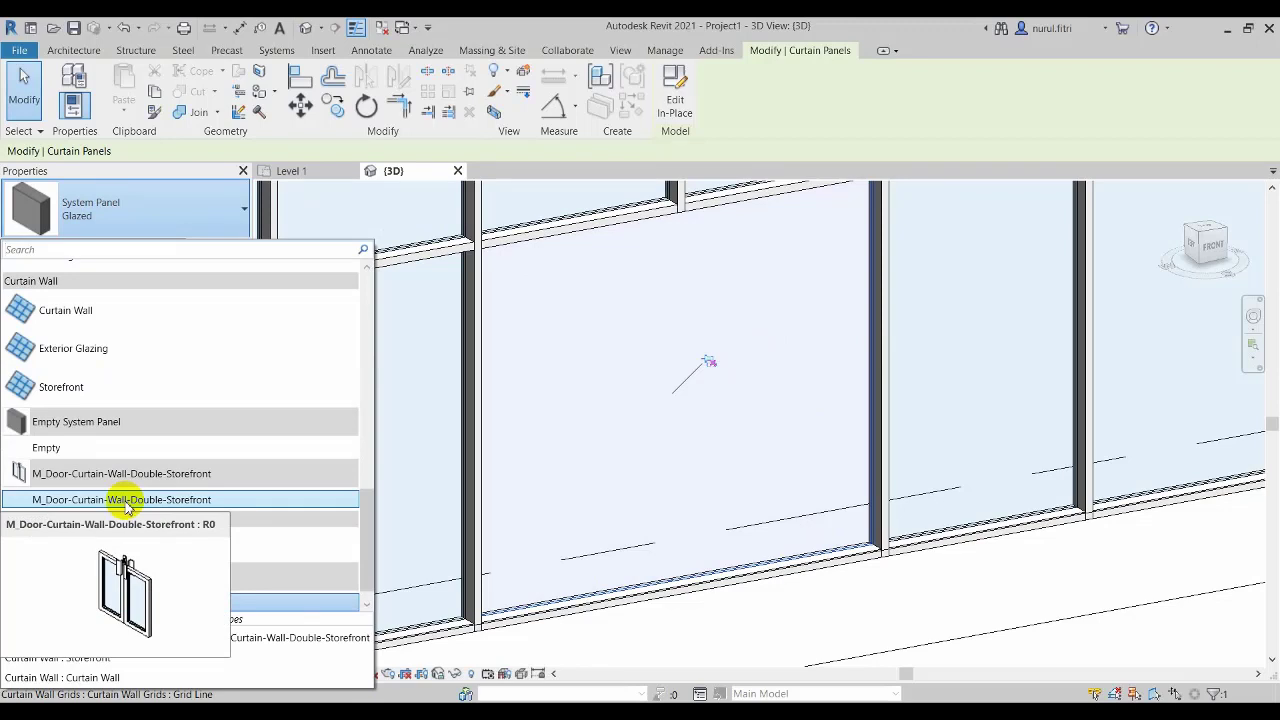
click(126, 500)
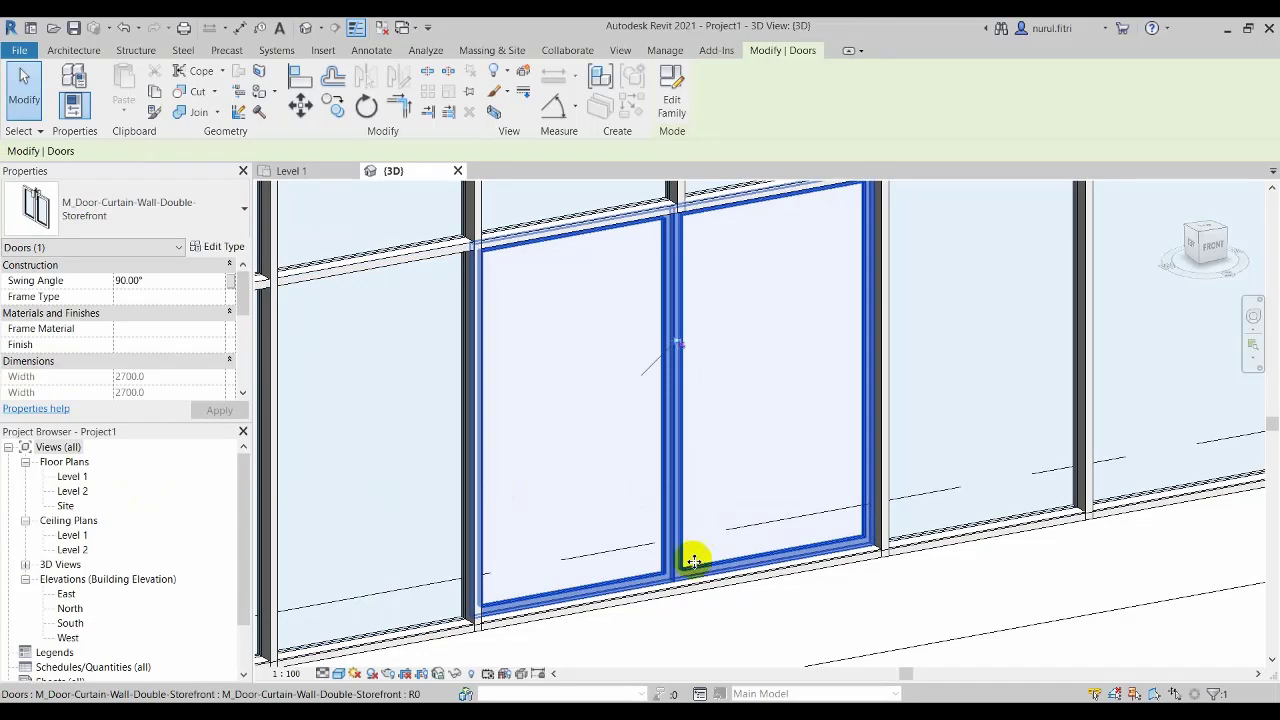
click(688, 615)
Unpin and delete the two horizontal 50 x 150mm mullions running under the double door.
scroll(688, 615, up, 3)
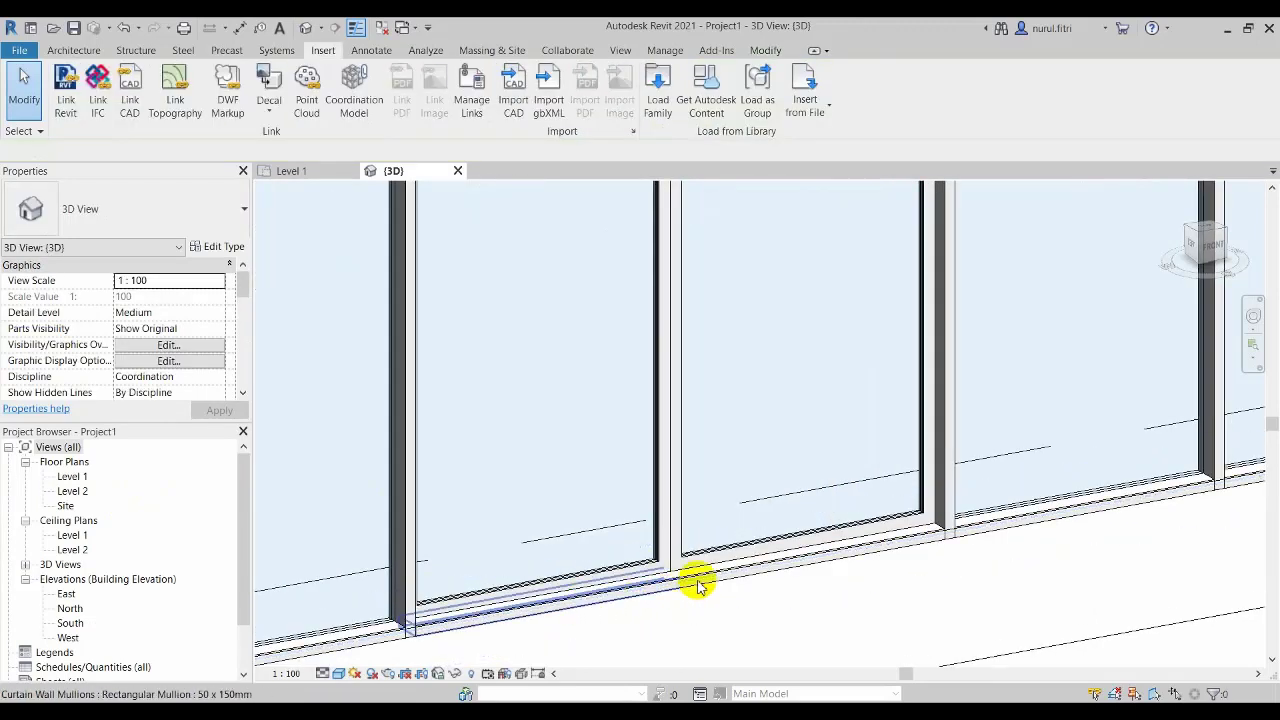
click(630, 592)
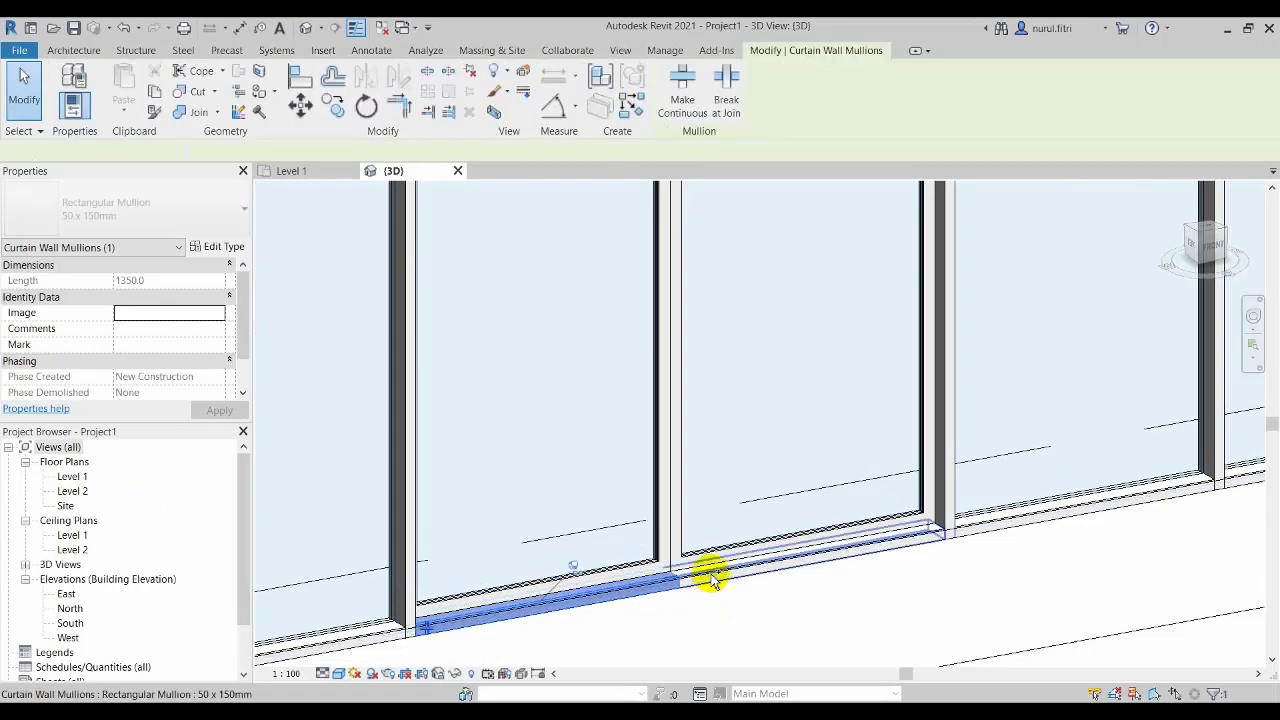
ctrl+click(710, 578)
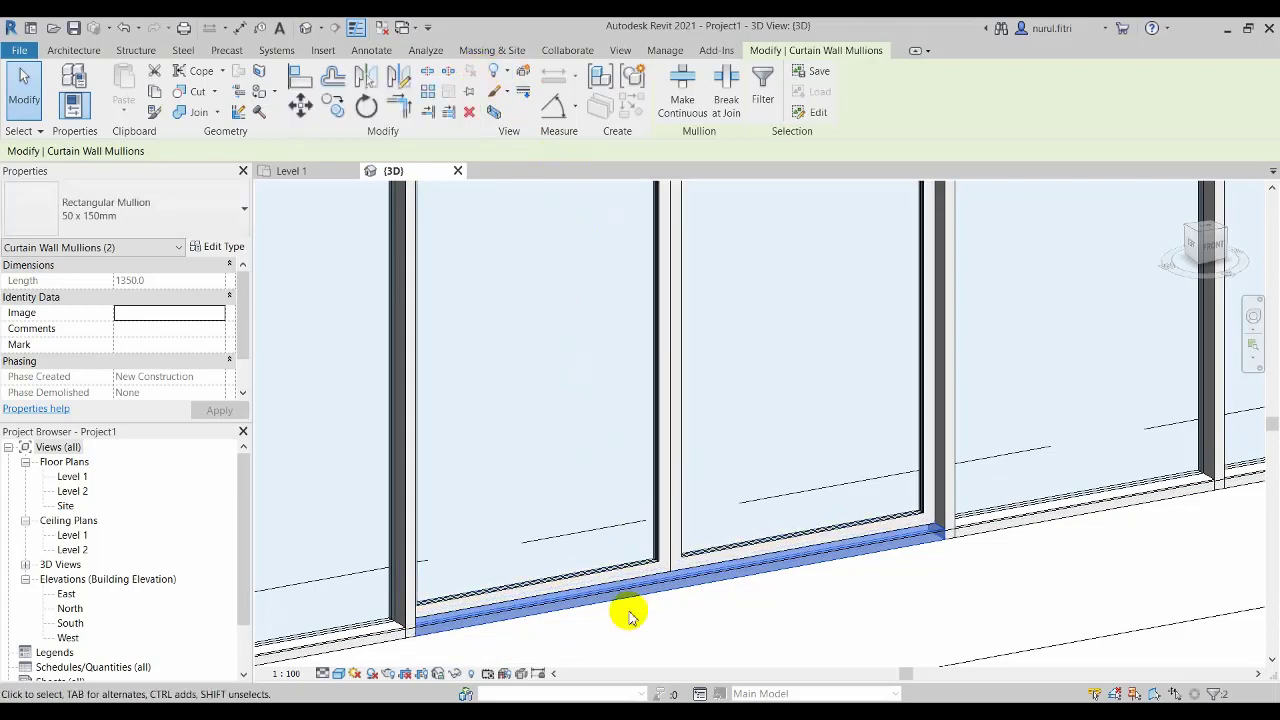
key(Escape)
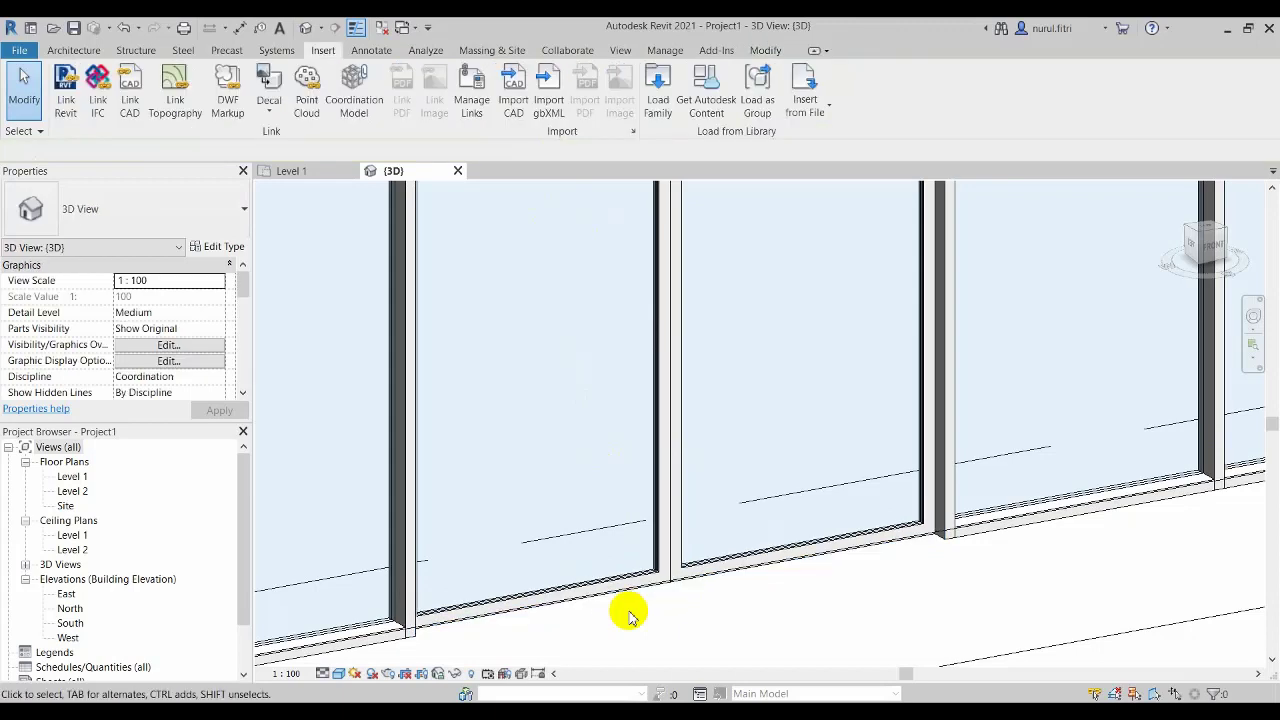
Set the 3D view's detail level to Fine.
scroll(605, 605, down, 3)
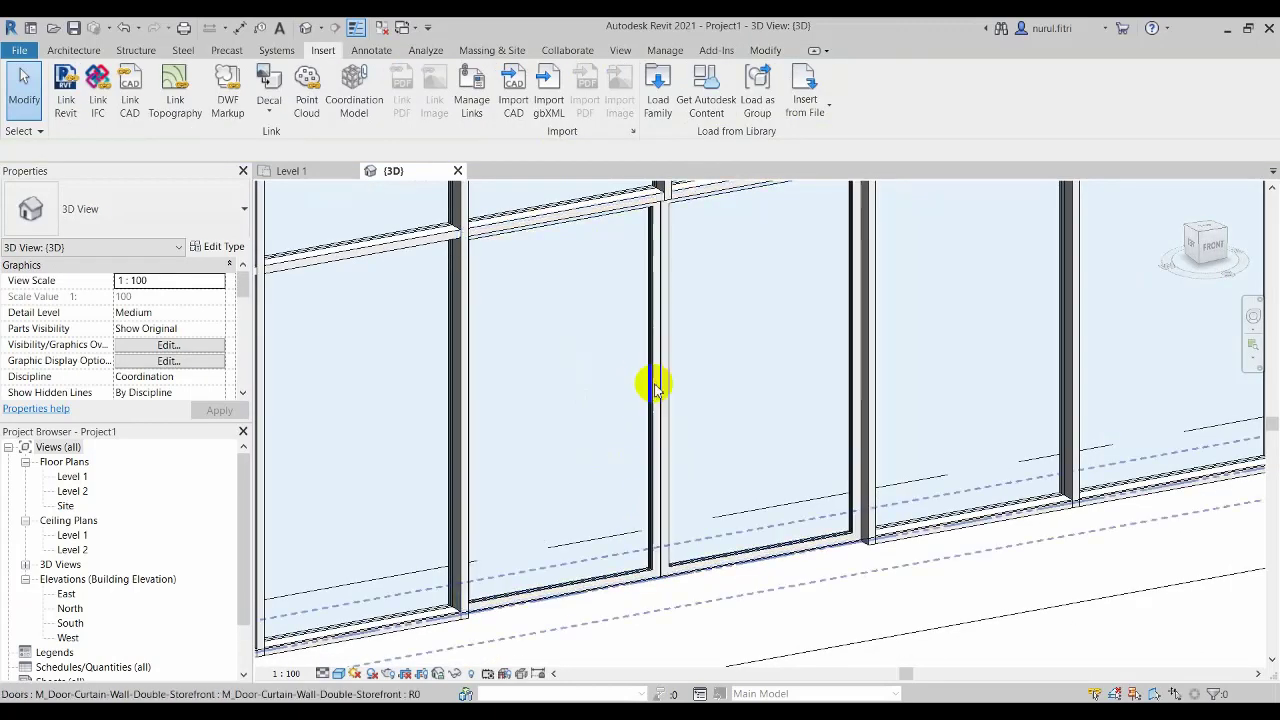
click(322, 674)
click(332, 656)
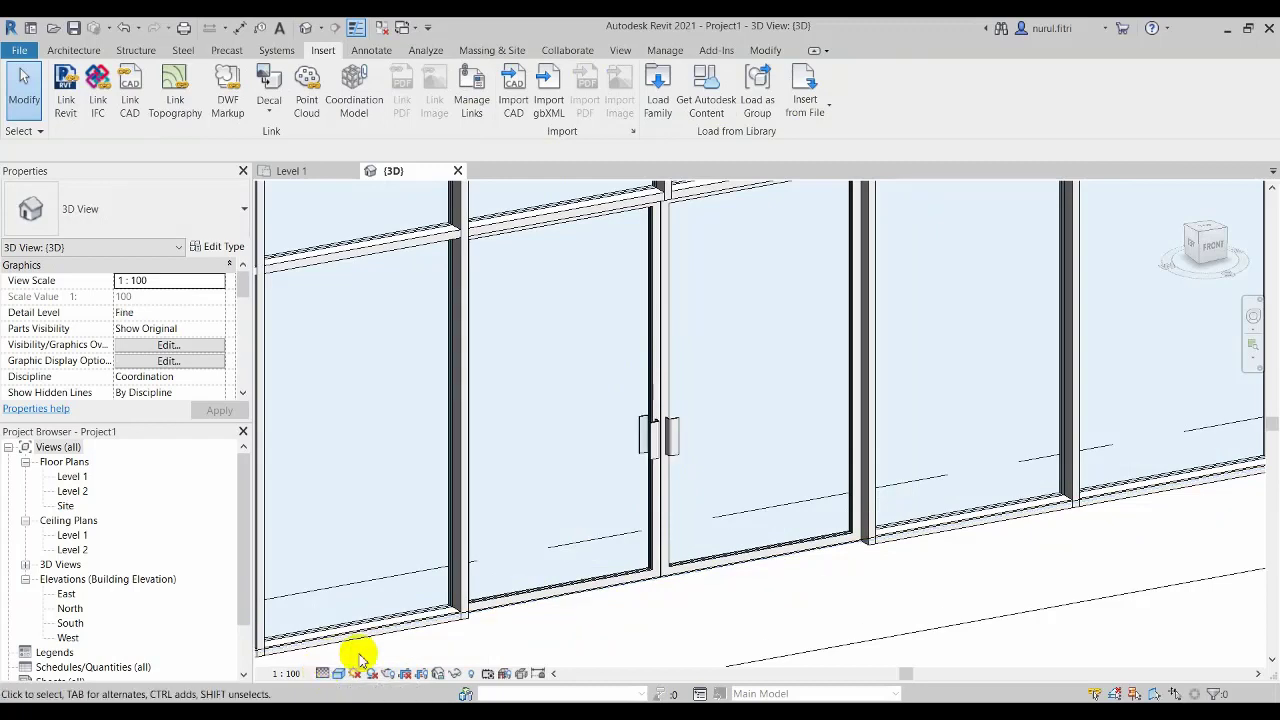
Edit the Storefront curtain wall's type properties and apply a horizontal grid spacing of 2000.
shift+middle_drag(695, 647, 623, 614)
middle_drag(720, 622, 731, 607)
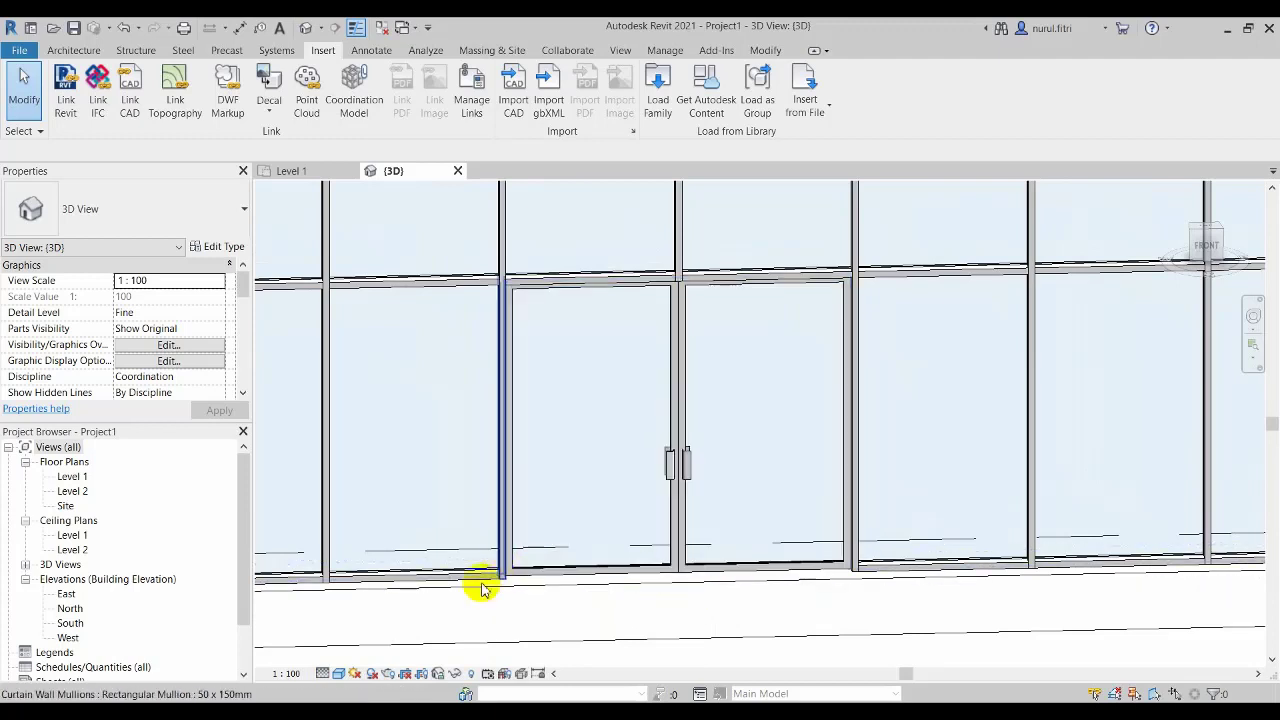
click(387, 594)
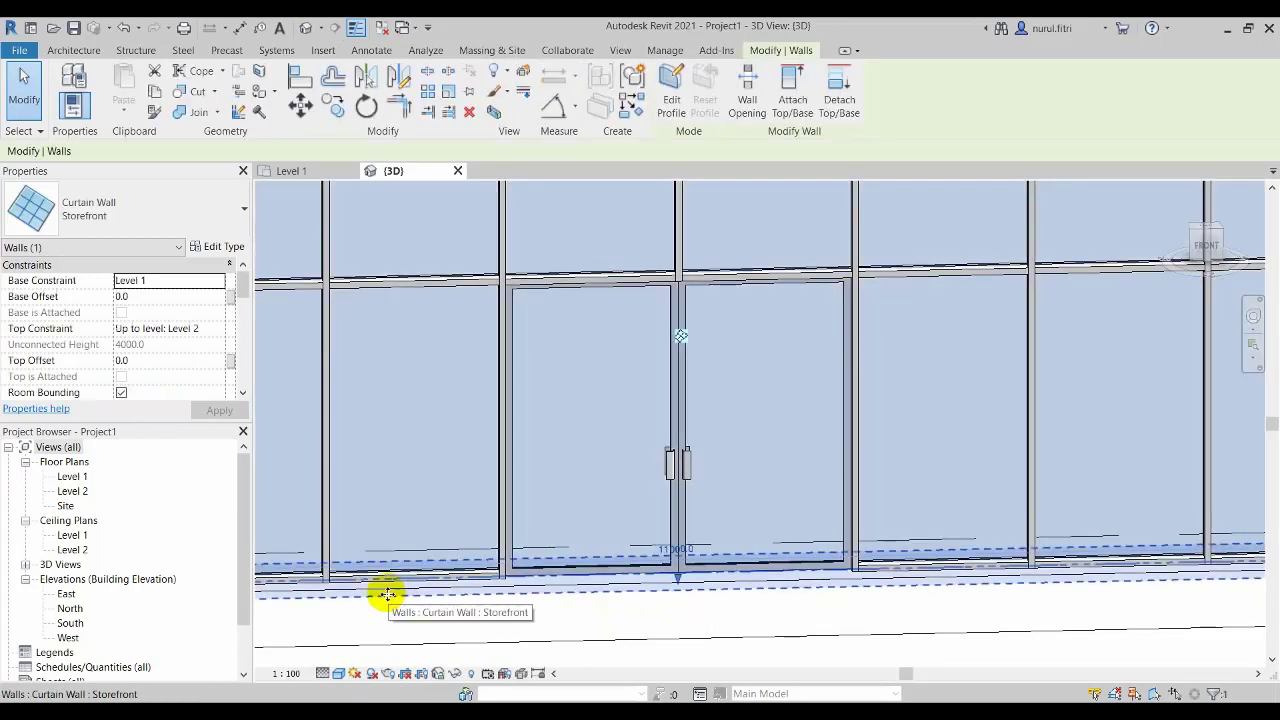
click(216, 246)
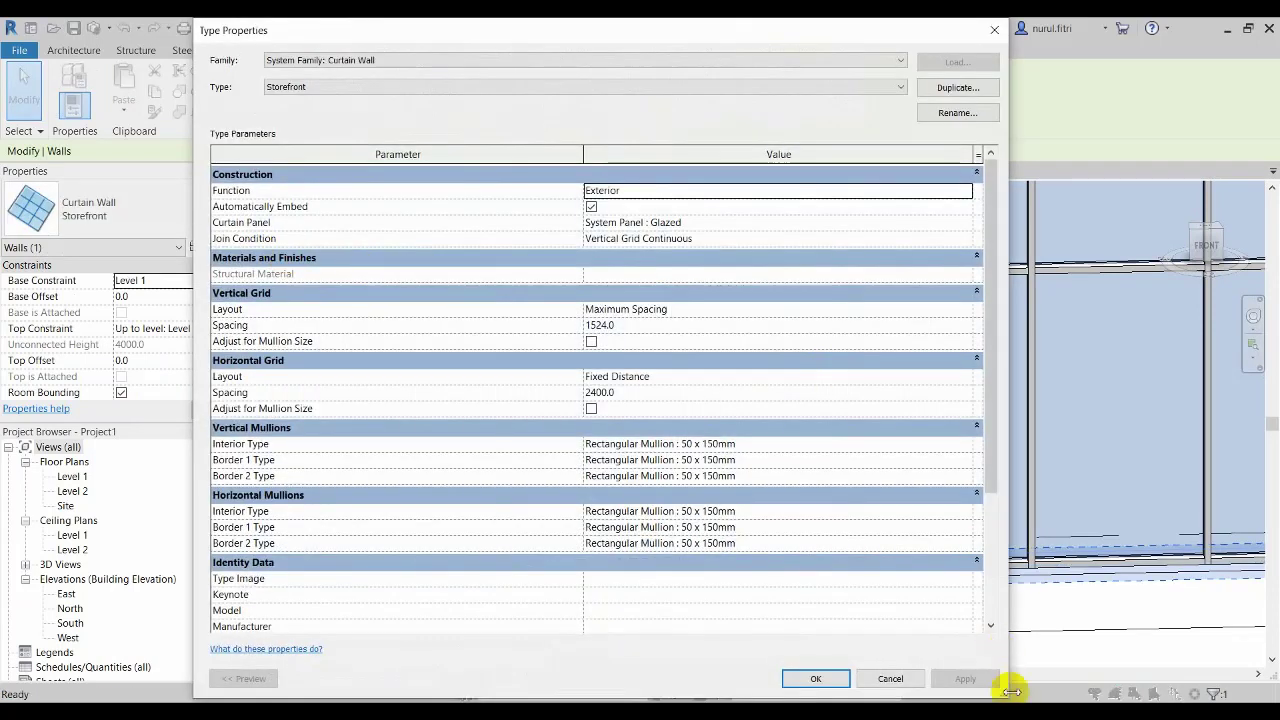
drag(996, 686, 806, 646)
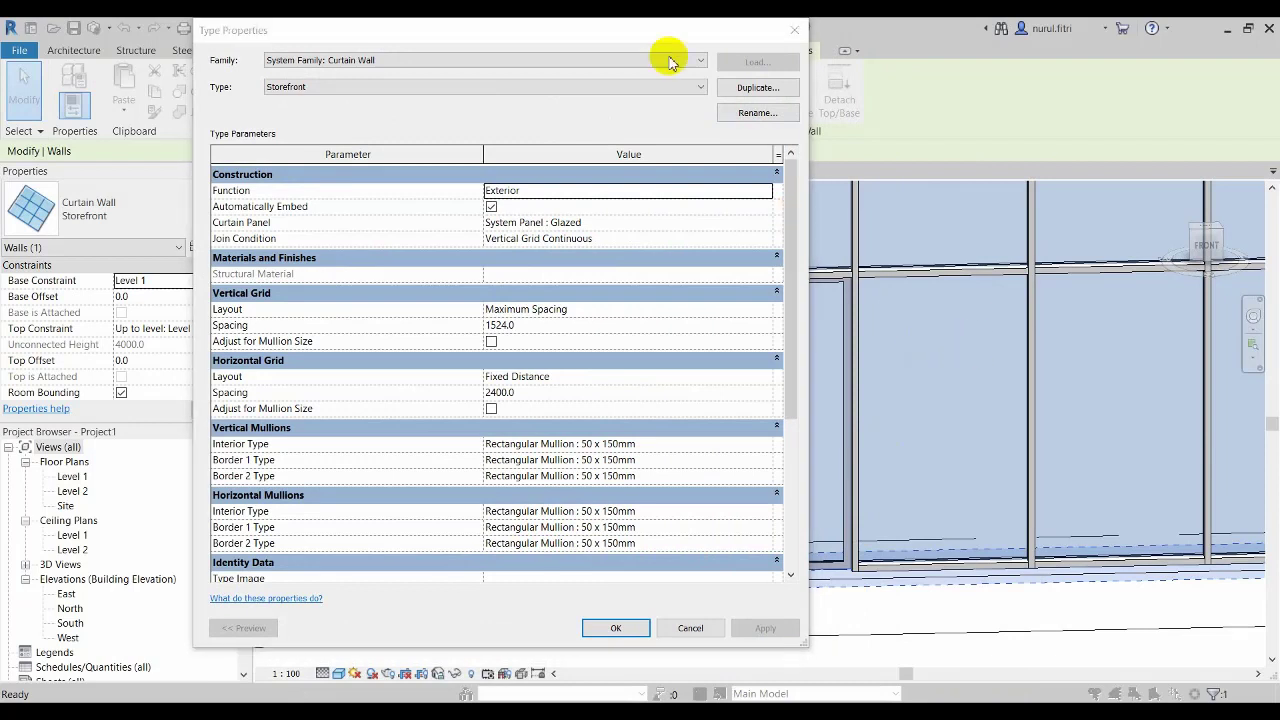
drag(603, 37, 425, 51)
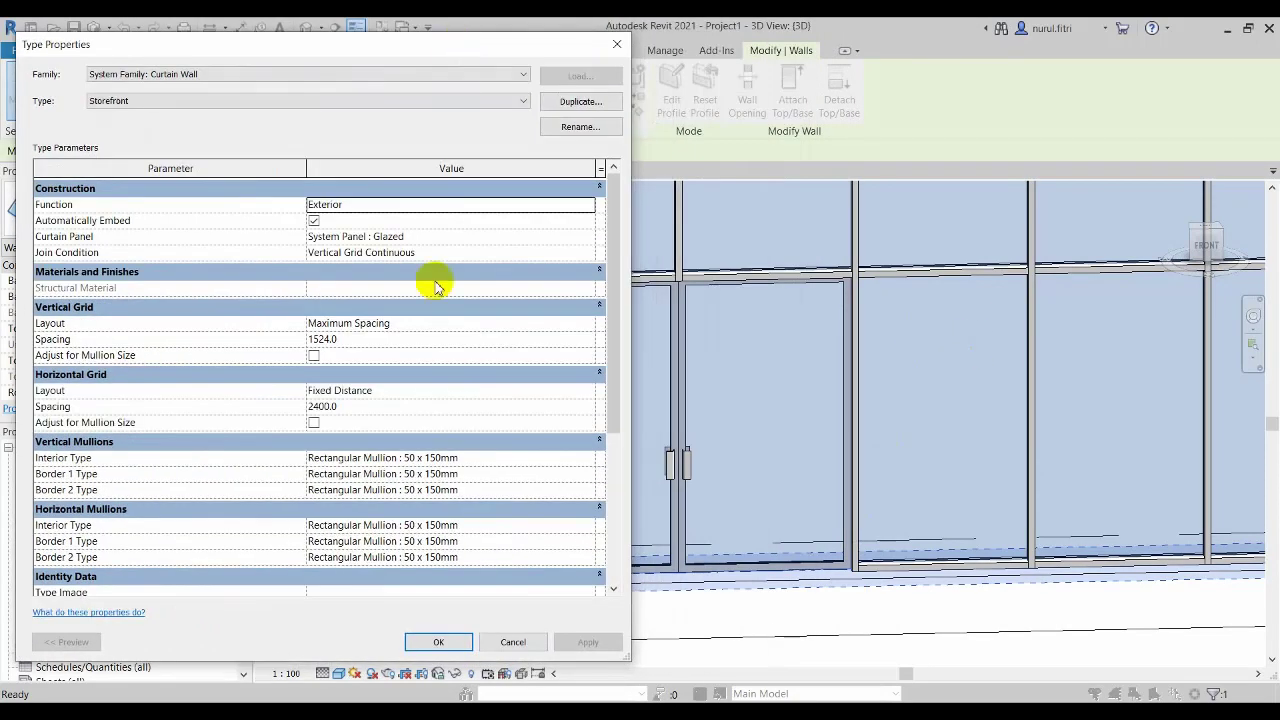
click(327, 407)
drag(345, 407, 308, 408)
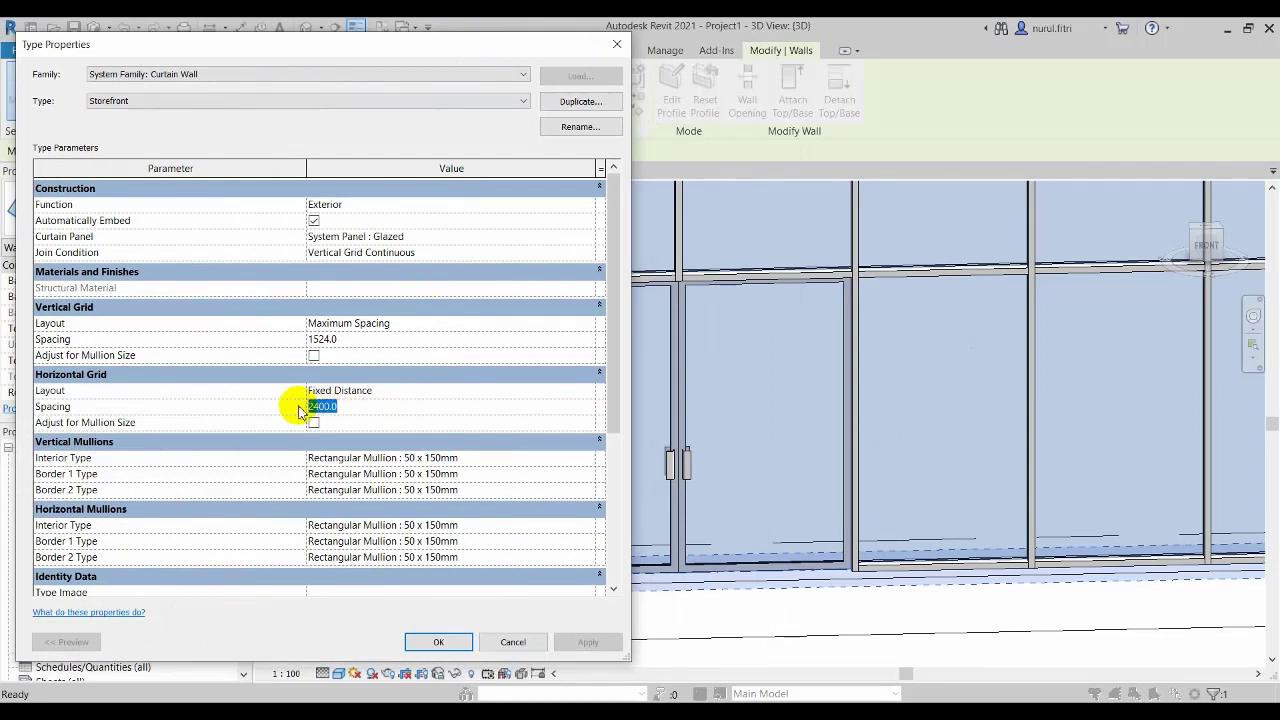
text(20)
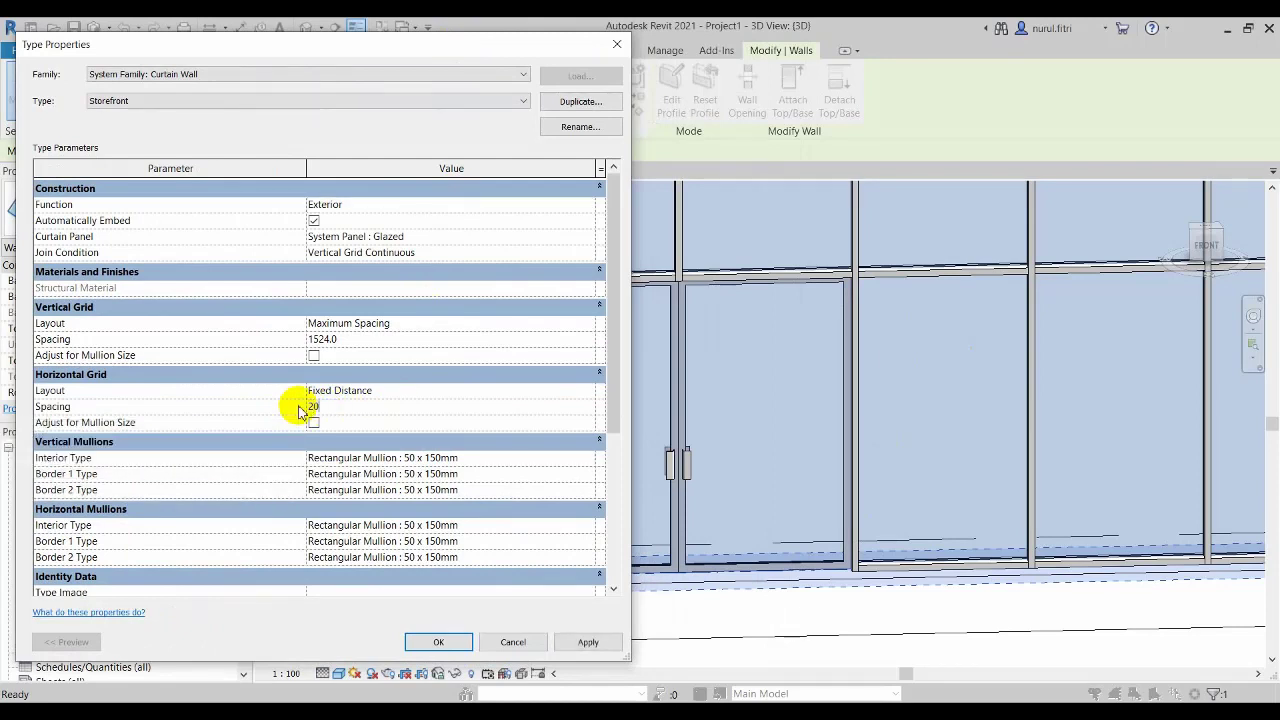
text(00)
click(585, 643)
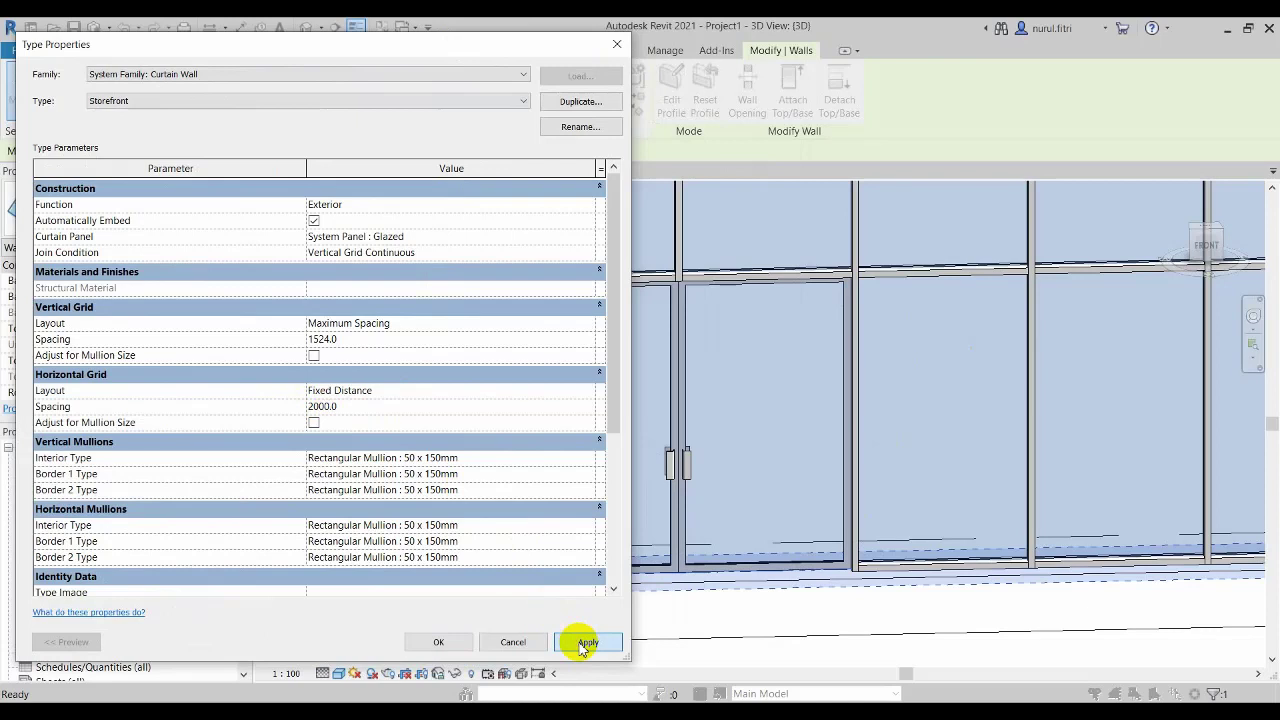
Set the Storefront type's vertical grid spacing to 1200, apply it and accept the type properties.
drag(378, 340, 303, 339)
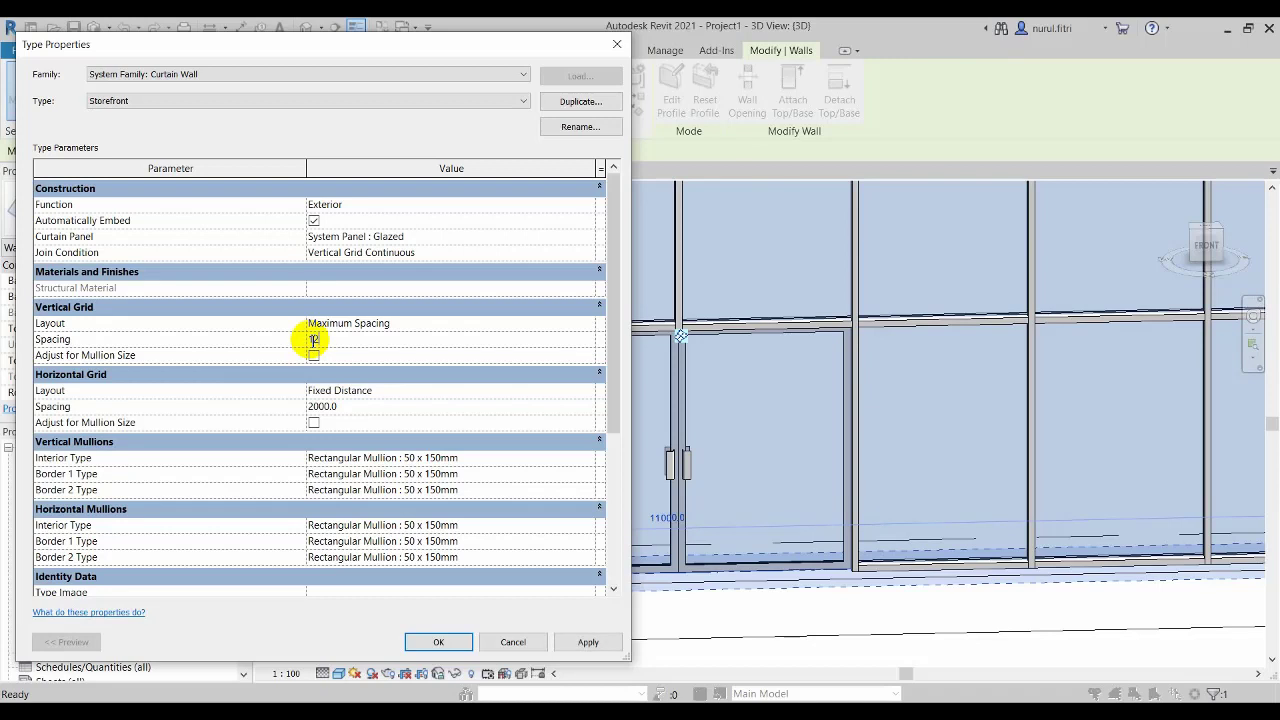
text(00)
click(585, 643)
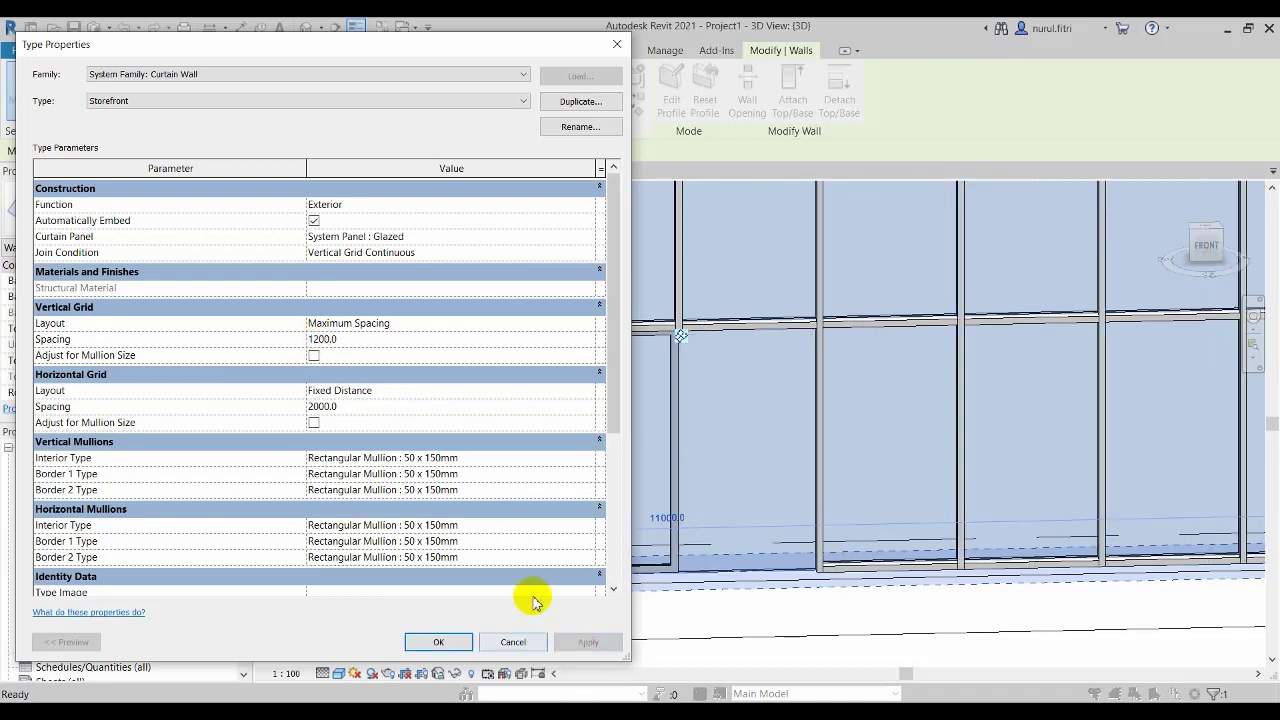
drag(614, 60, 1245, 55)
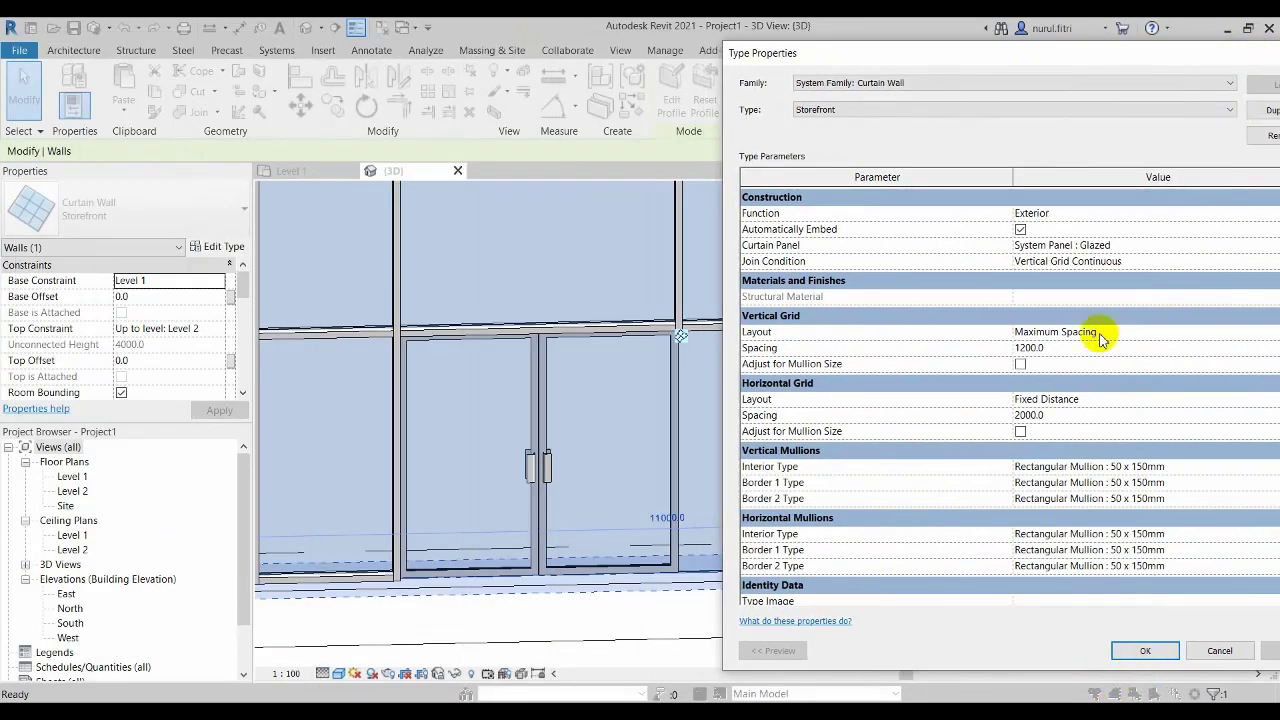
click(1137, 653)
scroll(794, 530, down, 1)
shift+middle_drag(737, 517, 850, 503)
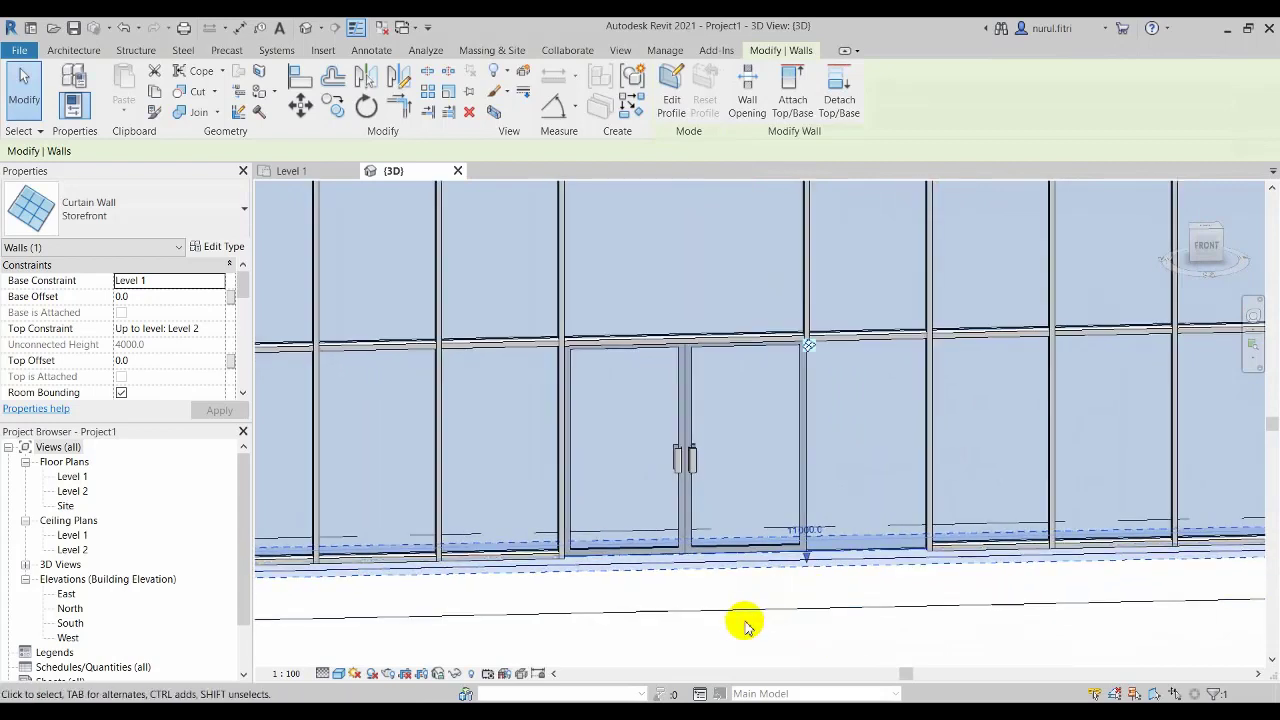
shift+middle_drag(748, 586, 937, 592)
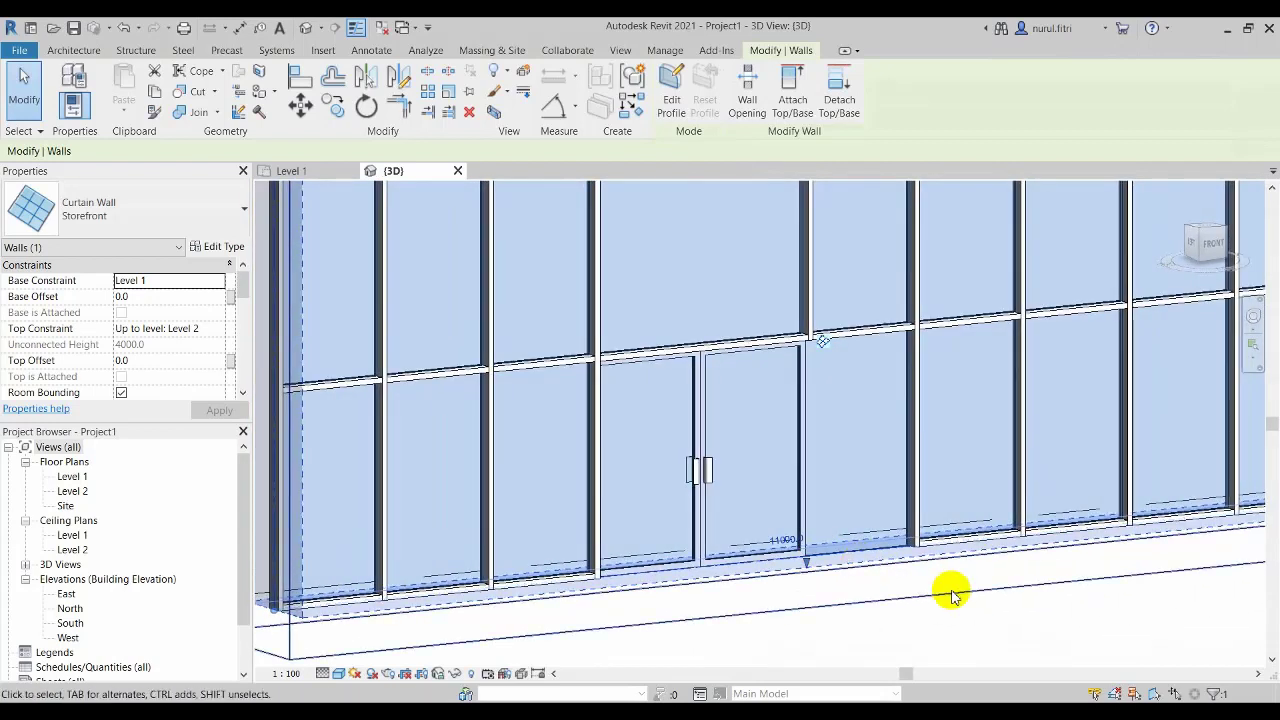